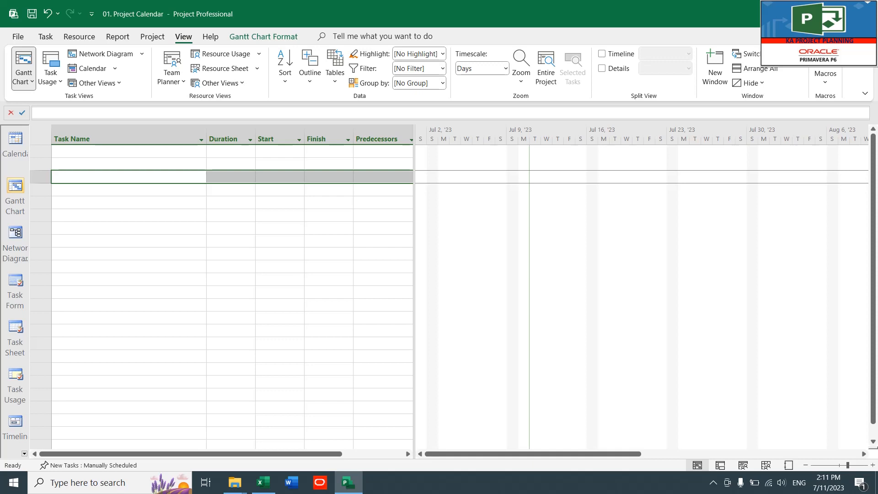
{"action": "left_click", "coordinate": [257, 245]}
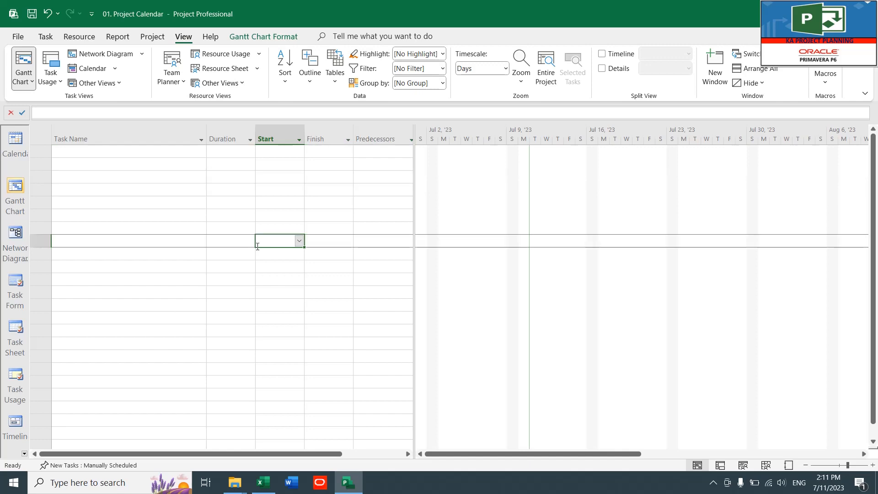
{"action": "left_click_drag", "start_coordinate": [122, 138], "coordinate": [379, 138]}
{"action": "left_click", "coordinate": [185, 241]}
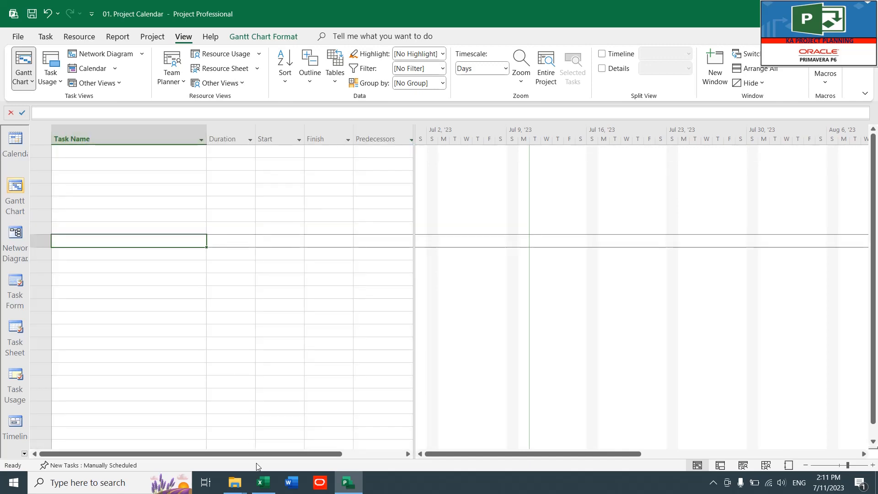
Step: Switch to the Activity List workbook in Excel and examine the WBS, Task Name, Duration, Start and Finish columns
{"action": "left_click", "coordinate": [263, 482]}
{"action": "left_click", "coordinate": [196, 202]}
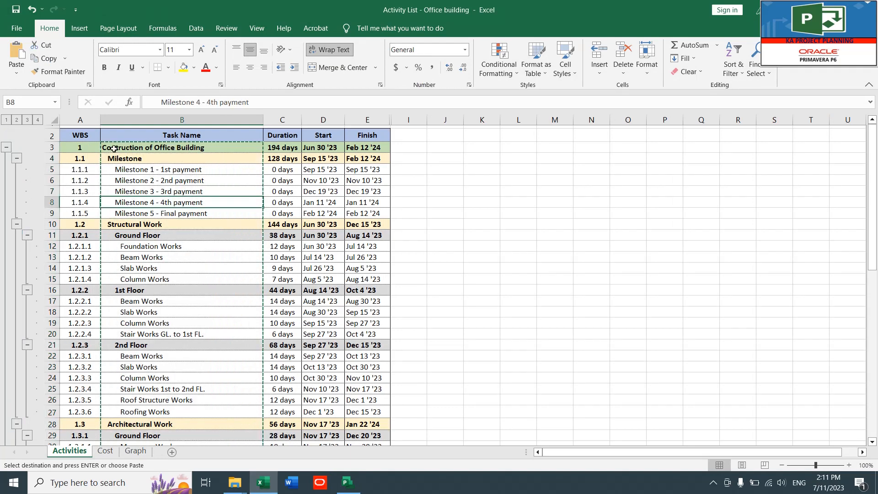
{"action": "left_click", "coordinate": [184, 170]}
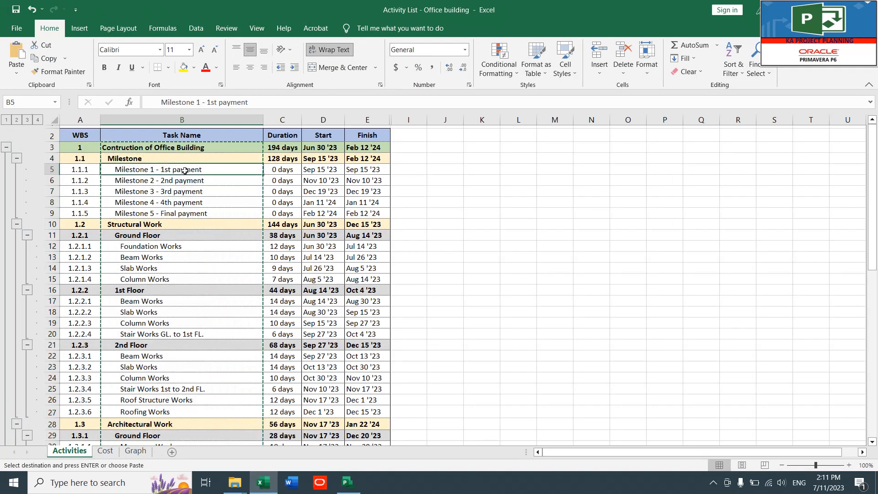
{"action": "left_click_drag", "start_coordinate": [293, 119], "coordinate": [373, 120]}
{"action": "left_click", "coordinate": [84, 120], "text": "ctrl"}
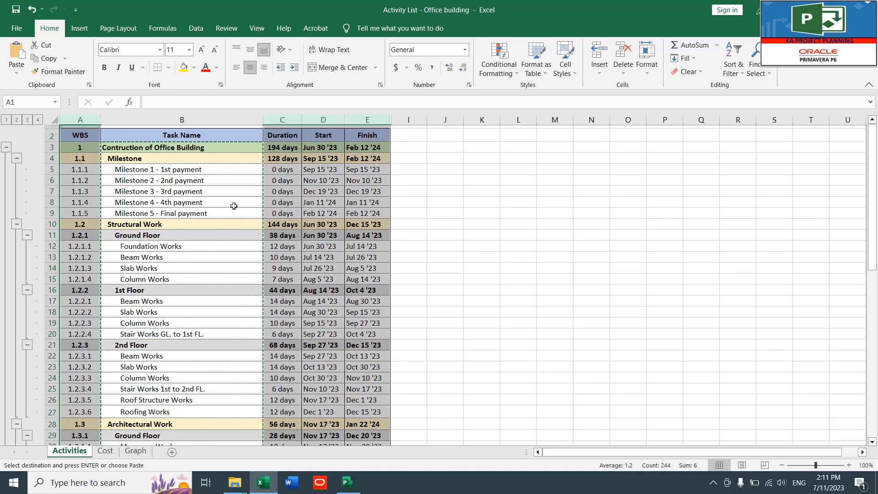
{"action": "left_click", "coordinate": [217, 204]}
{"action": "left_click", "coordinate": [196, 120]}
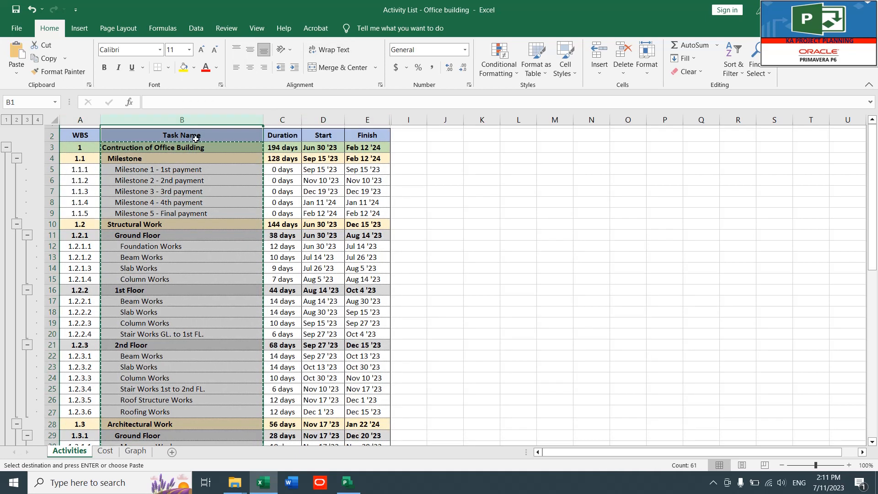
Step: Review the task names on the Activities sheet from the project title down to the last MEP task
{"action": "left_click_drag", "start_coordinate": [205, 151], "coordinate": [206, 334]}
{"action": "scroll", "coordinate": [207, 289], "scroll_direction": "down", "scroll_amount": 2}
{"action": "scroll", "coordinate": [207, 290], "scroll_direction": "down", "scroll_amount": 6}
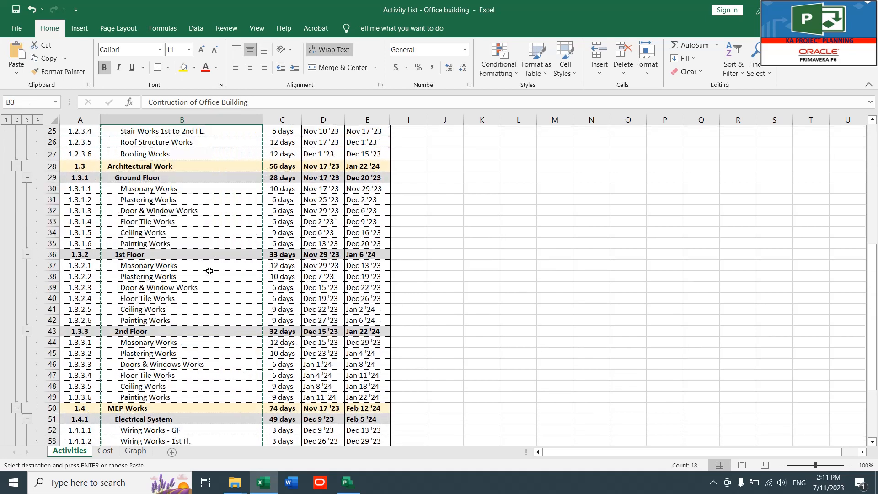
{"action": "scroll", "coordinate": [206, 247], "scroll_direction": "up", "scroll_amount": 8}
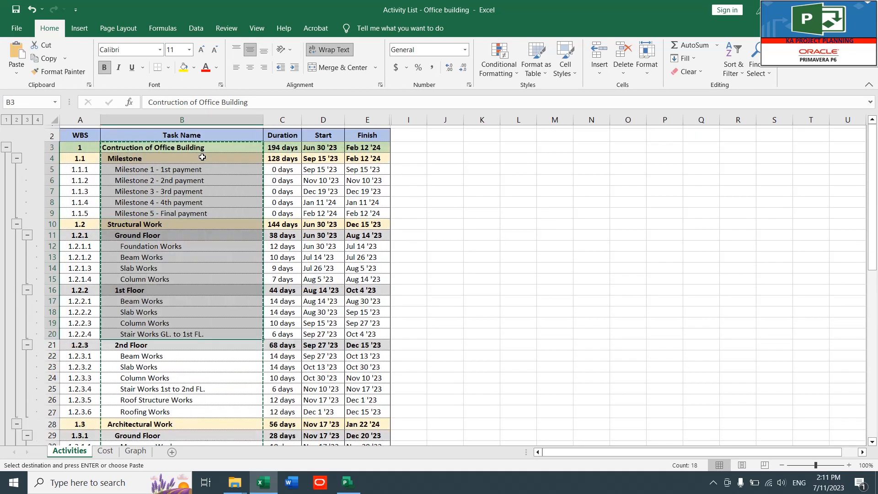
{"action": "scroll", "coordinate": [202, 157], "scroll_direction": "down", "scroll_amount": 19}
{"action": "scroll", "coordinate": [202, 157], "scroll_direction": "up", "scroll_amount": 19}
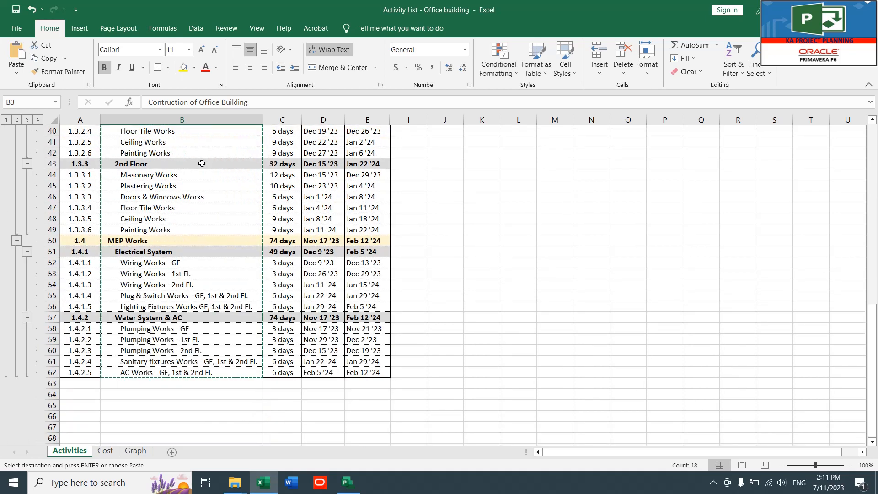
{"action": "left_click", "coordinate": [214, 190]}
{"action": "left_click", "coordinate": [213, 182]}
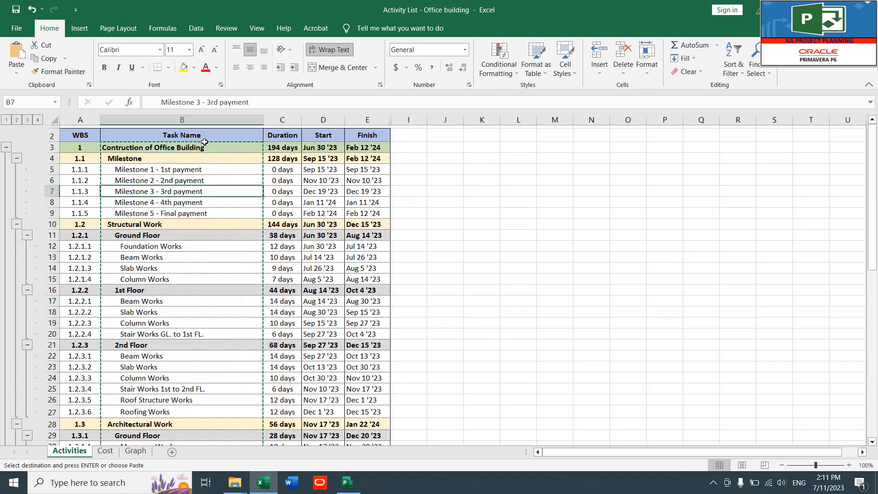
{"action": "left_click_drag", "start_coordinate": [206, 135], "coordinate": [219, 442]}
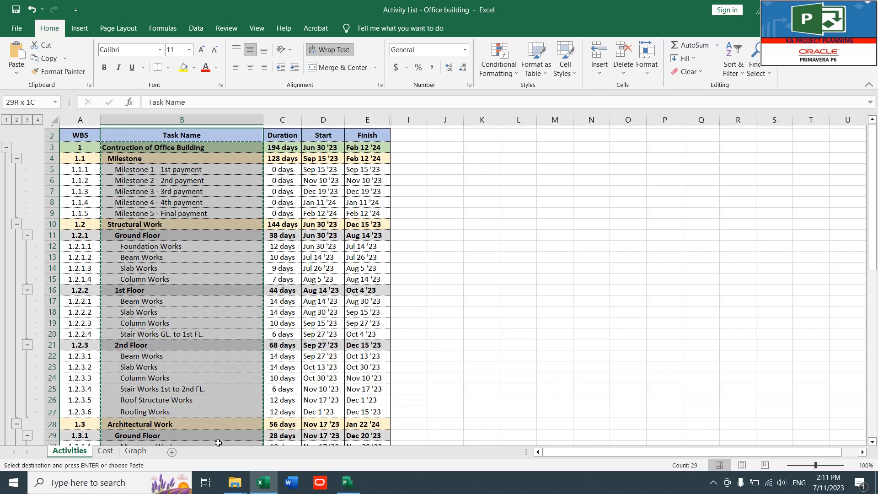
{"action": "left_click", "coordinate": [215, 202]}
{"action": "left_click", "coordinate": [202, 148]}
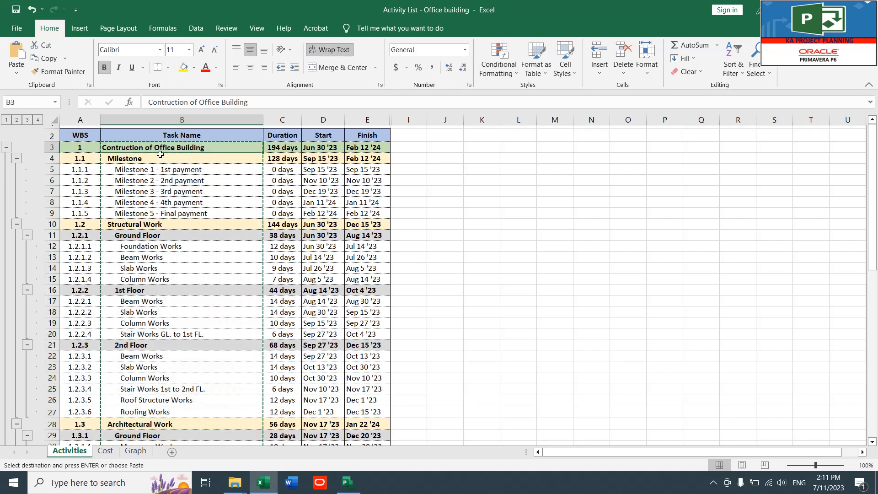
{"action": "scroll", "coordinate": [160, 154], "scroll_direction": "down", "scroll_amount": 10}
{"action": "scroll", "coordinate": [160, 154], "scroll_direction": "up", "scroll_amount": 10}
{"action": "scroll", "coordinate": [161, 222], "scroll_direction": "down", "scroll_amount": 1}
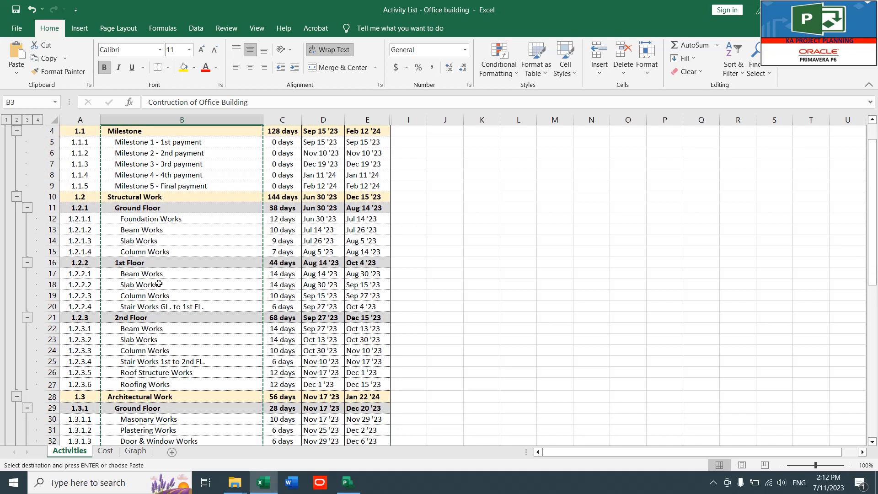
Step: Collapse the activity list to outline level 2 and examine the main work packages
{"action": "left_click", "coordinate": [157, 175]}
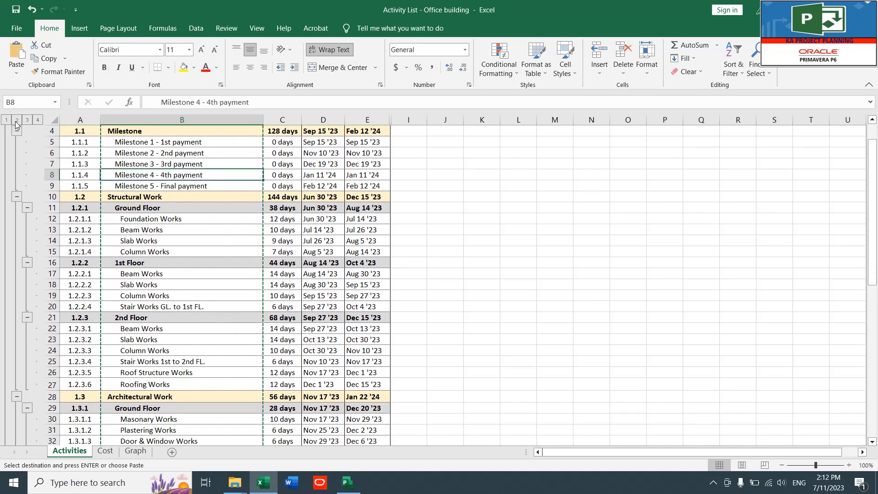
{"action": "left_click", "coordinate": [16, 120]}
{"action": "scroll", "coordinate": [160, 218], "scroll_direction": "up", "scroll_amount": 1}
{"action": "left_click", "coordinate": [187, 220]}
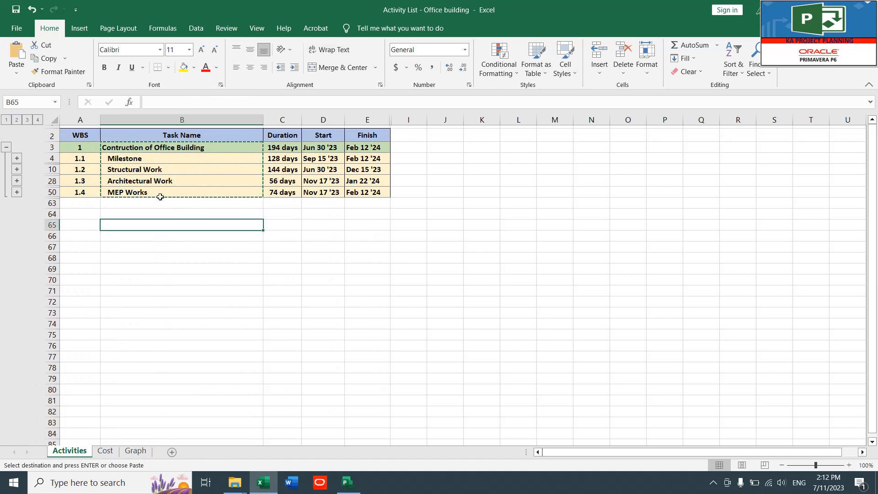
{"action": "left_click", "coordinate": [53, 169]}
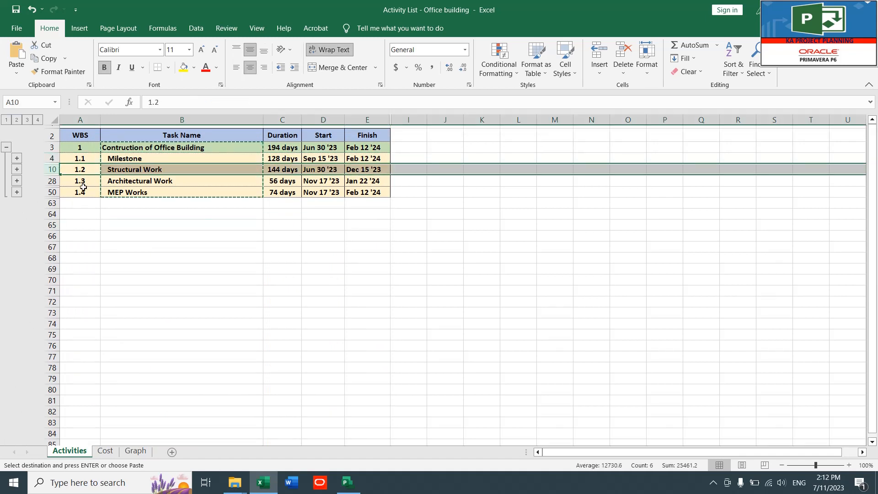
{"action": "left_click", "coordinate": [52, 180]}
{"action": "left_click", "coordinate": [52, 192]}
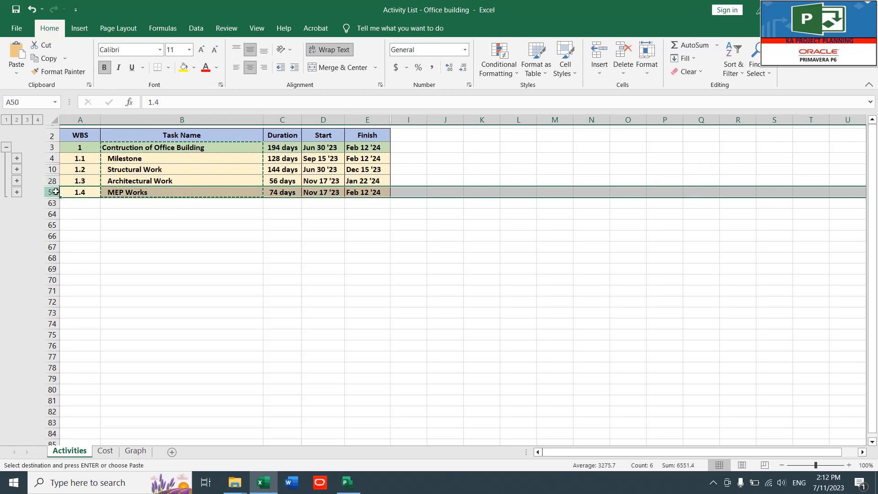
{"action": "left_click", "coordinate": [137, 258]}
Step: Expand the activity list to outline level 3 and examine the milestones and the floor and system groups
{"action": "left_click", "coordinate": [27, 119]}
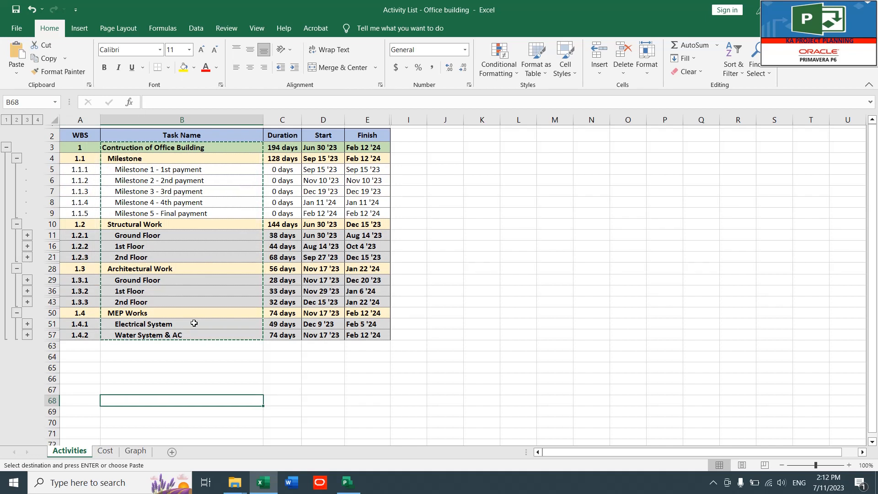
{"action": "left_click", "coordinate": [189, 177]}
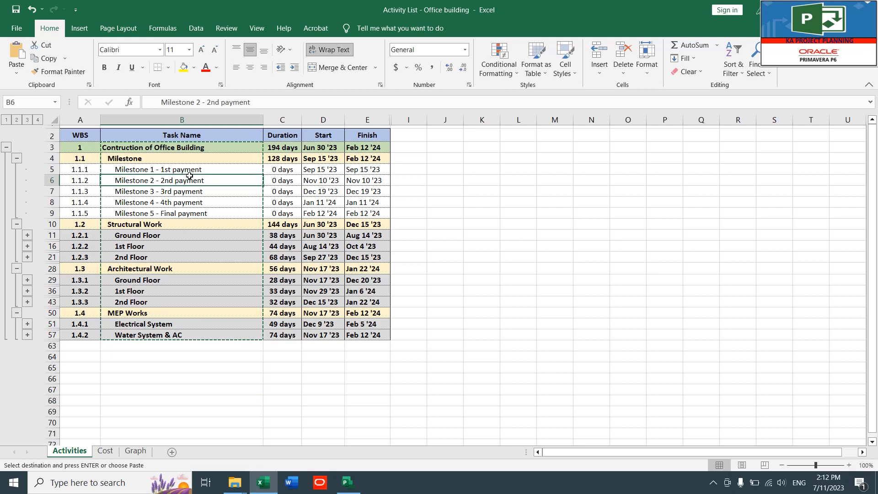
{"action": "left_click_drag", "start_coordinate": [215, 209], "coordinate": [215, 198]}
Step: Expand the outline to level 4 and select all task names in B3:B62 for copying
{"action": "left_click", "coordinate": [37, 119]}
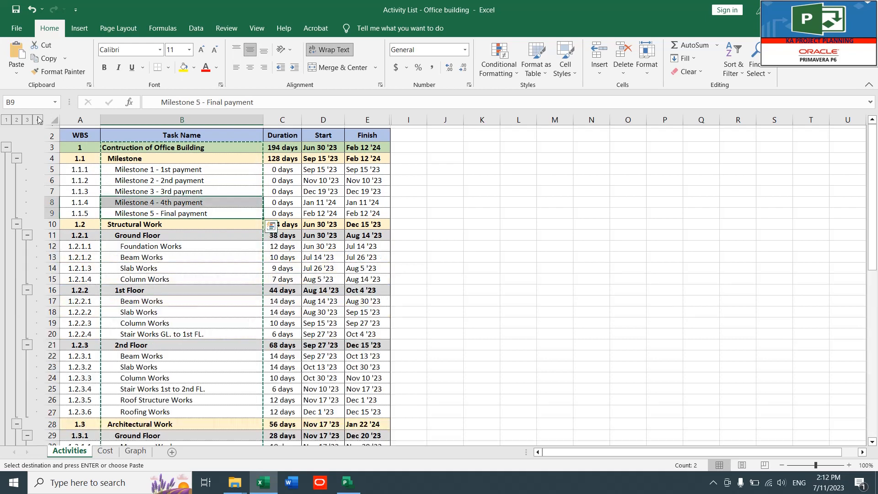
{"action": "left_click", "coordinate": [215, 184]}
{"action": "left_click", "coordinate": [183, 147]}
{"action": "scroll", "coordinate": [190, 220], "scroll_direction": "down", "scroll_amount": 16}
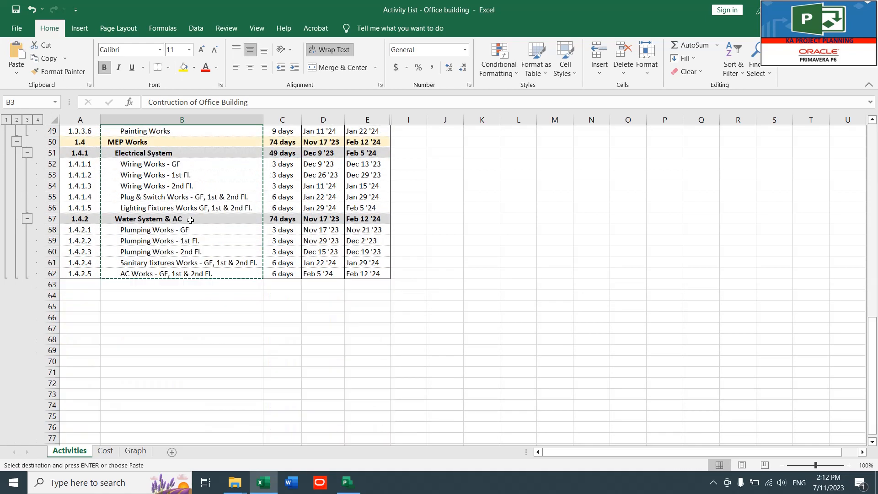
{"action": "scroll", "coordinate": [190, 220], "scroll_direction": "down", "scroll_amount": 2}
{"action": "left_click", "coordinate": [176, 210], "text": "shift"}
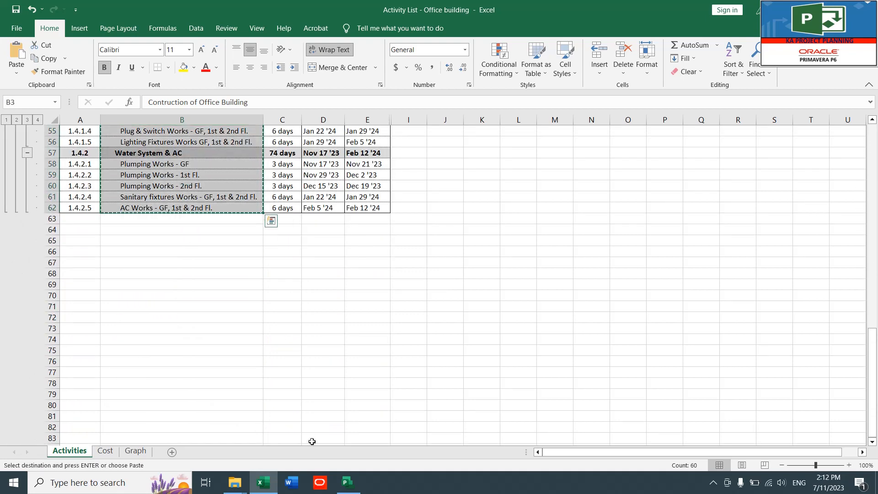
Step: Switch to Microsoft Project and paste the copied task names into the Task Name column starting at the first row
{"action": "left_click", "coordinate": [352, 486]}
{"action": "left_click", "coordinate": [129, 197]}
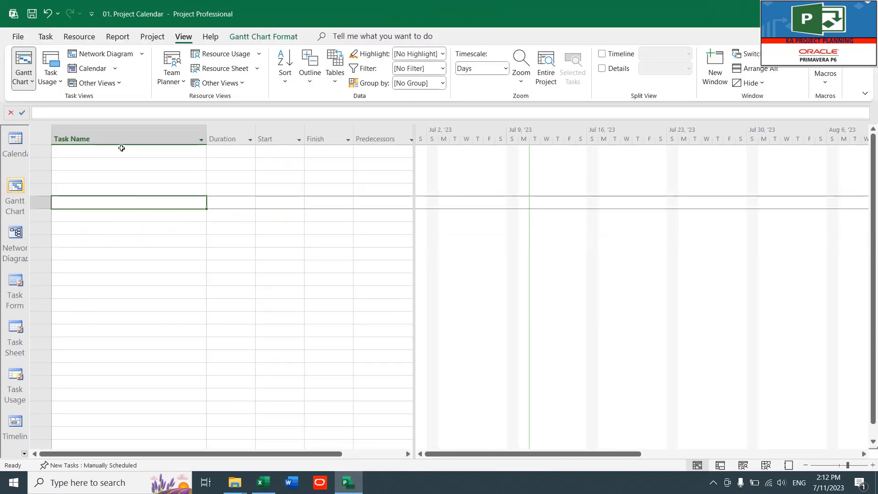
{"action": "left_click", "coordinate": [120, 152]}
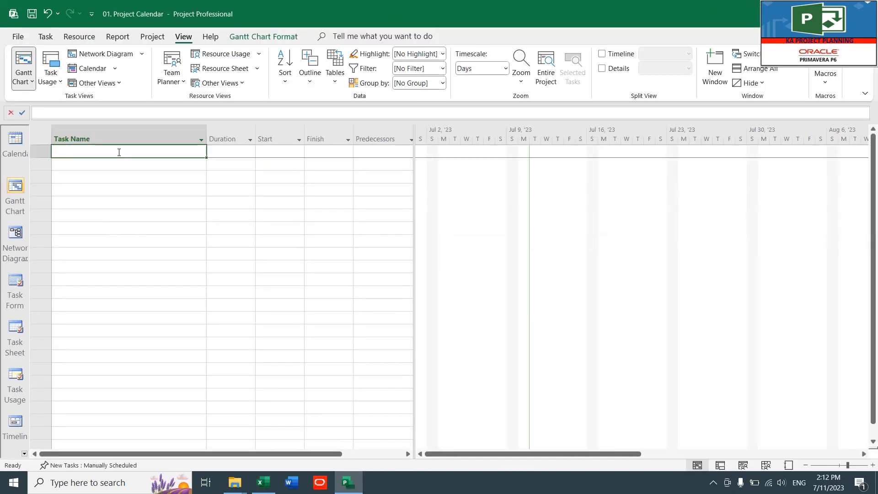
{"action": "key", "text": "ctrl+v"}
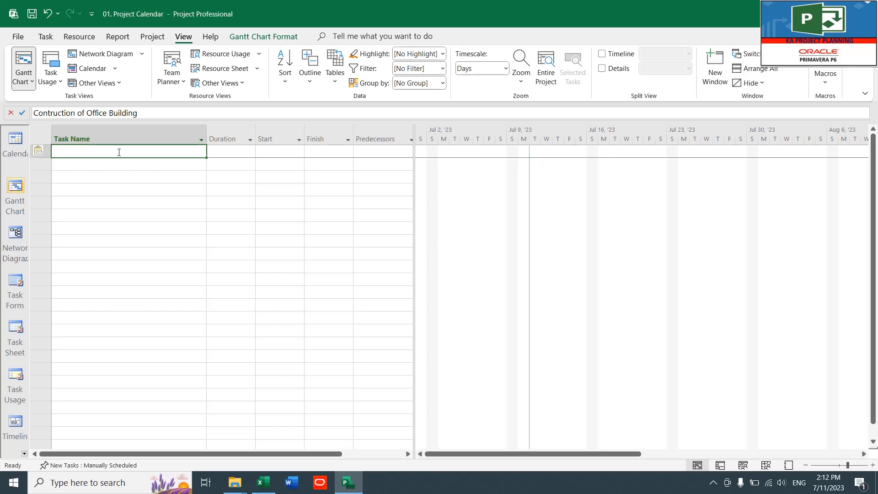
Step: Check the pasted task list from the first row down to the last MEP task
{"action": "left_click", "coordinate": [165, 204]}
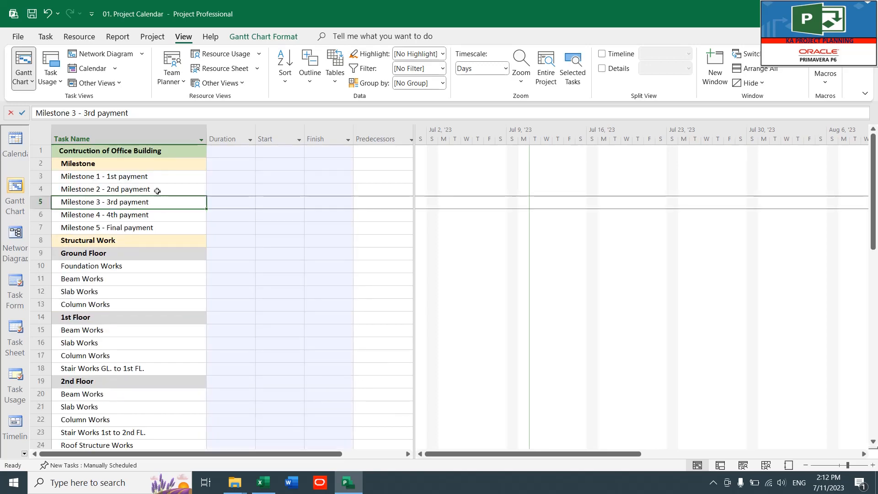
{"action": "scroll", "coordinate": [155, 244], "scroll_direction": "down", "scroll_amount": 10}
{"action": "scroll", "coordinate": [154, 245], "scroll_direction": "down", "scroll_amount": 6}
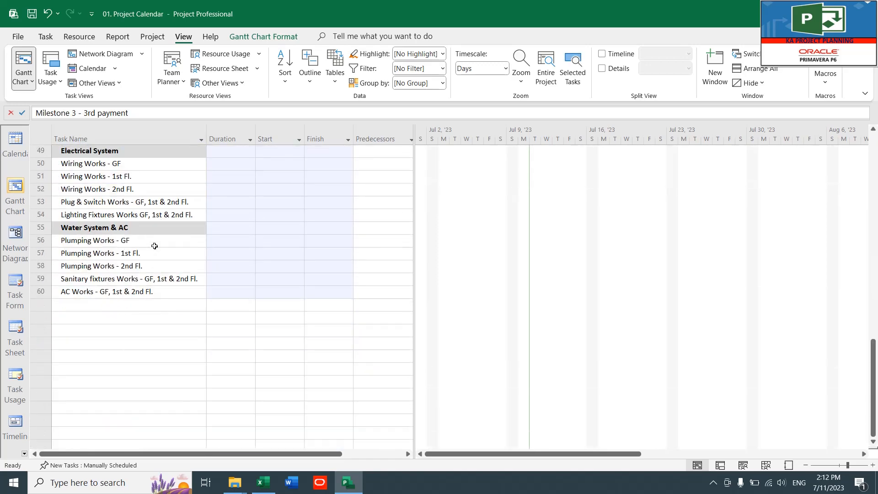
{"action": "scroll", "coordinate": [154, 246], "scroll_direction": "up", "scroll_amount": 14}
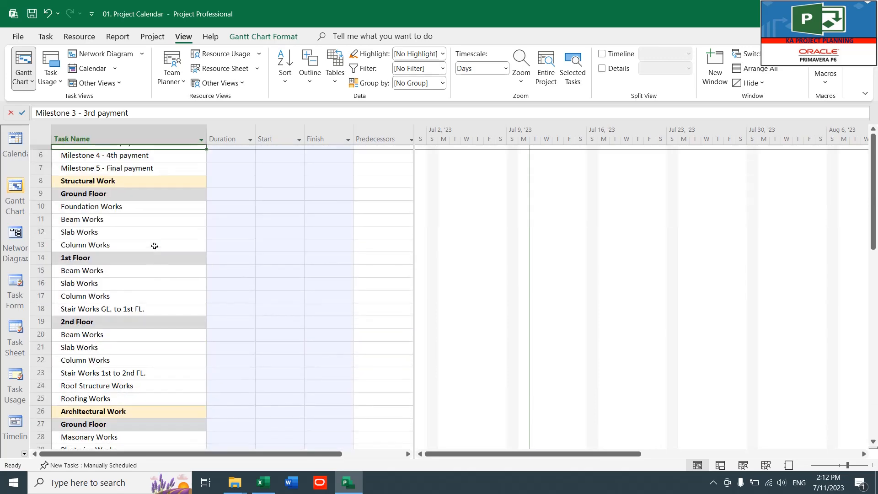
{"action": "key", "text": "Down"}
{"action": "key", "text": "Down"}
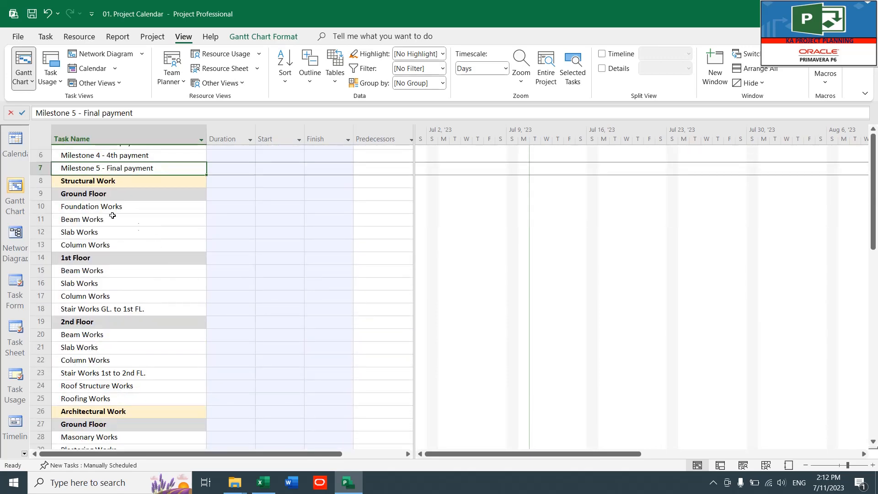
{"action": "scroll", "coordinate": [111, 215], "scroll_direction": "up", "scroll_amount": 2}
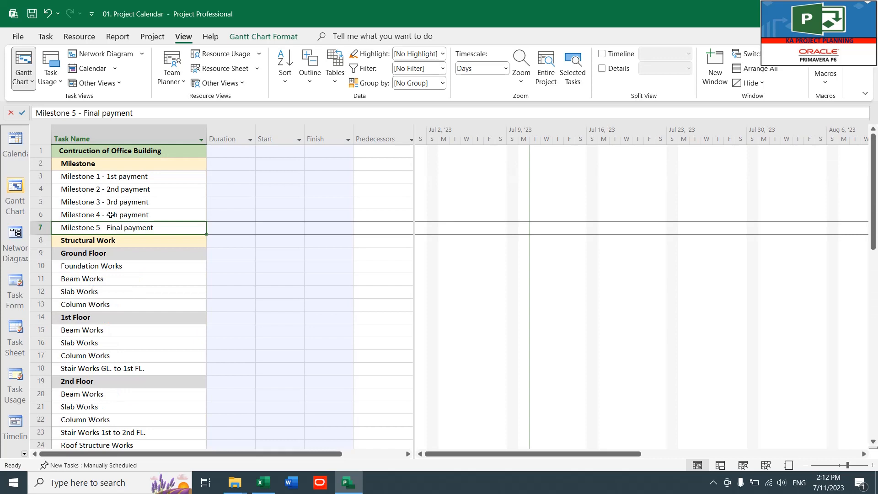
Step: Clear the task name in row 3 and re-enter it as "Mistone 1 - 1st payment"
{"action": "left_click", "coordinate": [131, 178]}
{"action": "key", "text": "Delete"}
{"action": "left_click", "coordinate": [143, 236]}
{"action": "left_click", "coordinate": [129, 174]}
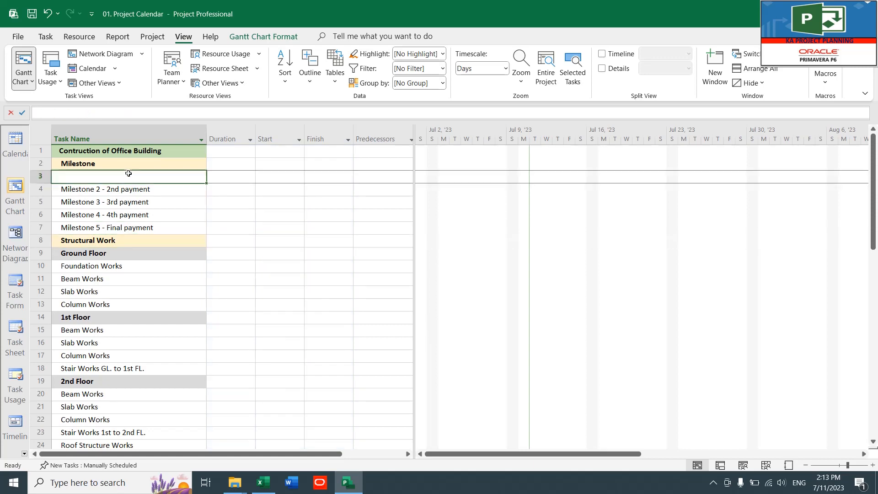
{"action": "type", "text": "Mi"}
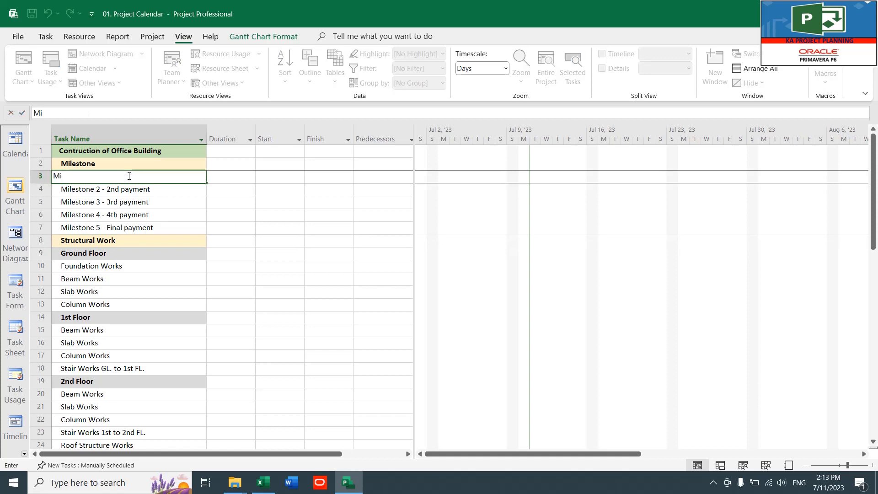
{"action": "type", "text": "stone 1 - 1st payment"}
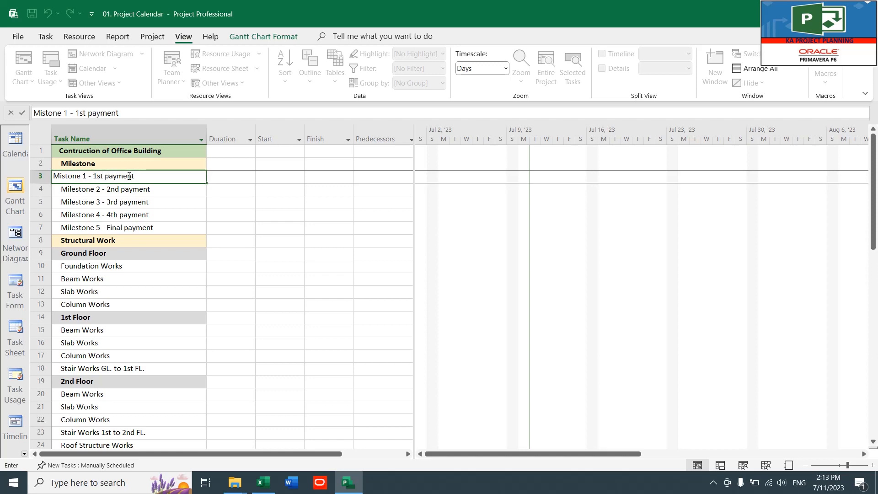
{"action": "key", "text": "Return"}
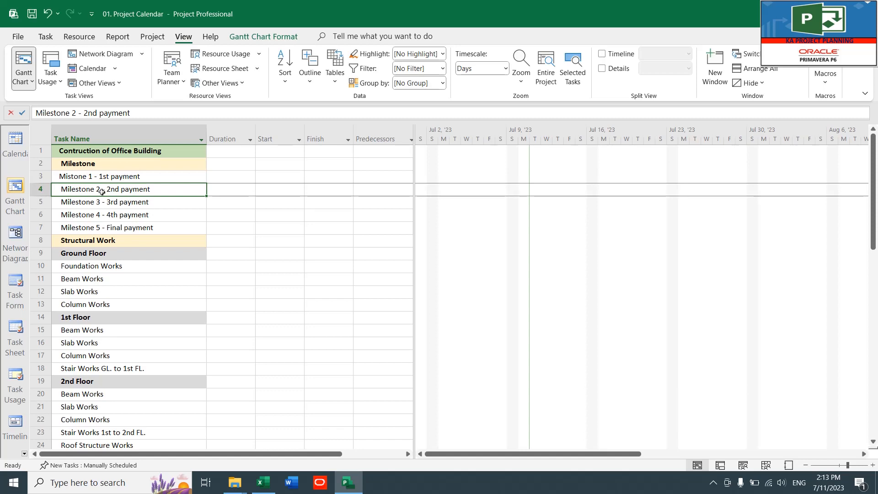
Step: Correct the task name in row 3 to "Milestone 1 - 1st payment"
{"action": "left_click", "coordinate": [70, 177]}
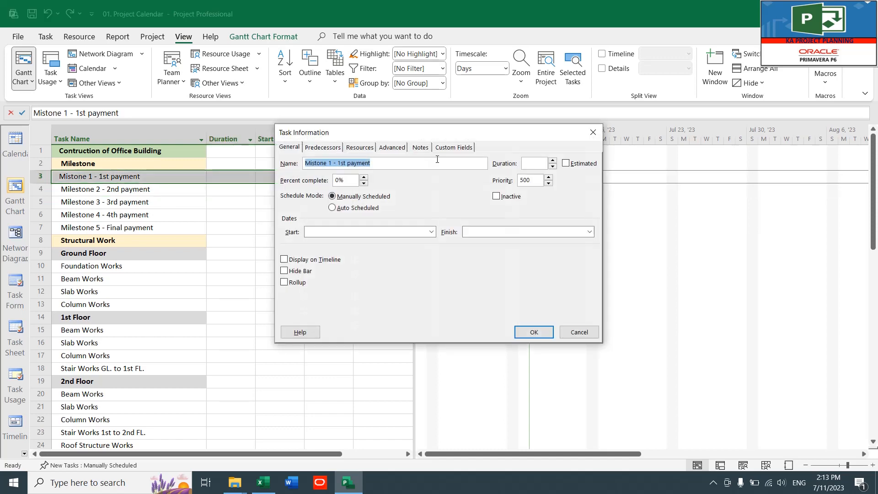
{"action": "left_click", "coordinate": [312, 163]}
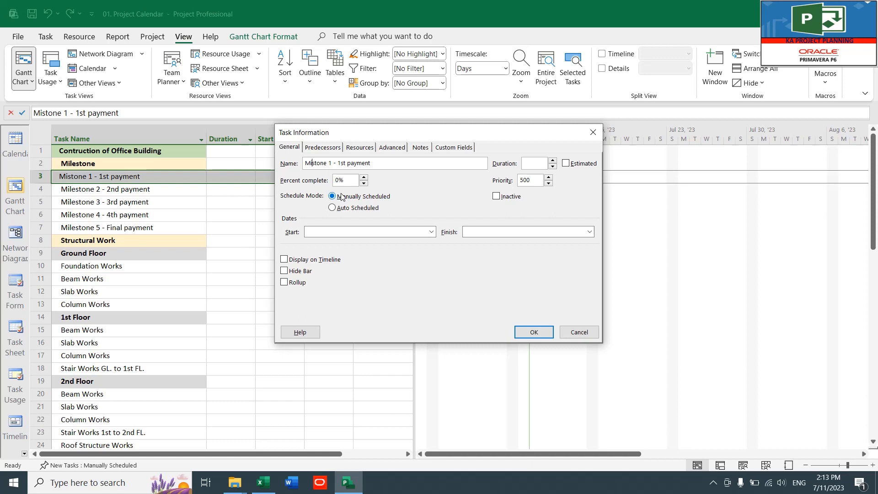
{"action": "type", "text": "le"}
{"action": "left_click", "coordinate": [532, 332]}
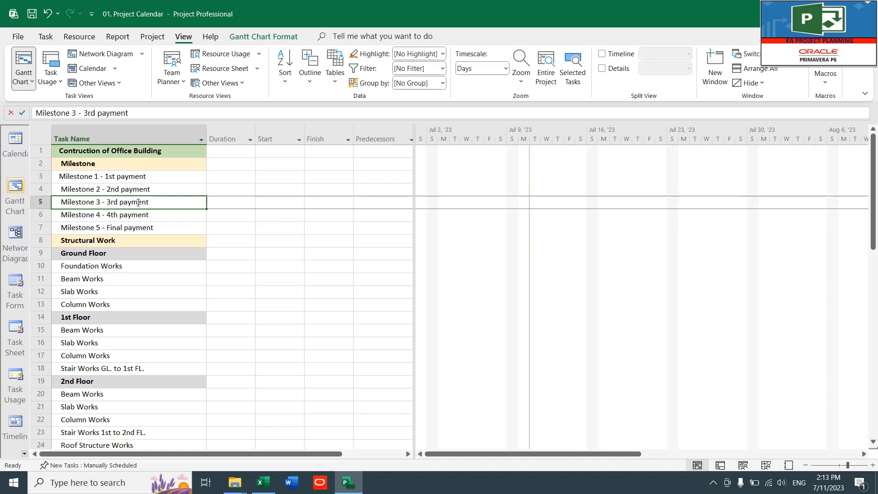
Step: Try to collapse the task list to outline level 1
{"action": "left_click", "coordinate": [160, 184]}
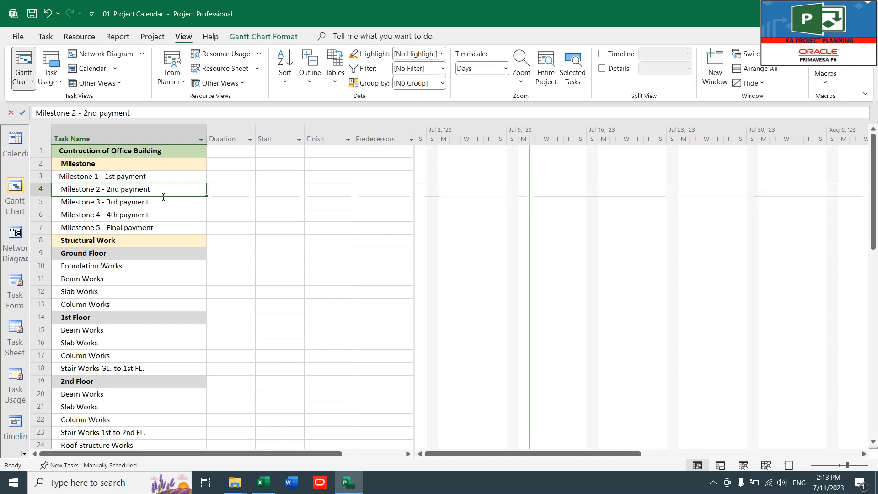
{"action": "left_click", "coordinate": [161, 216]}
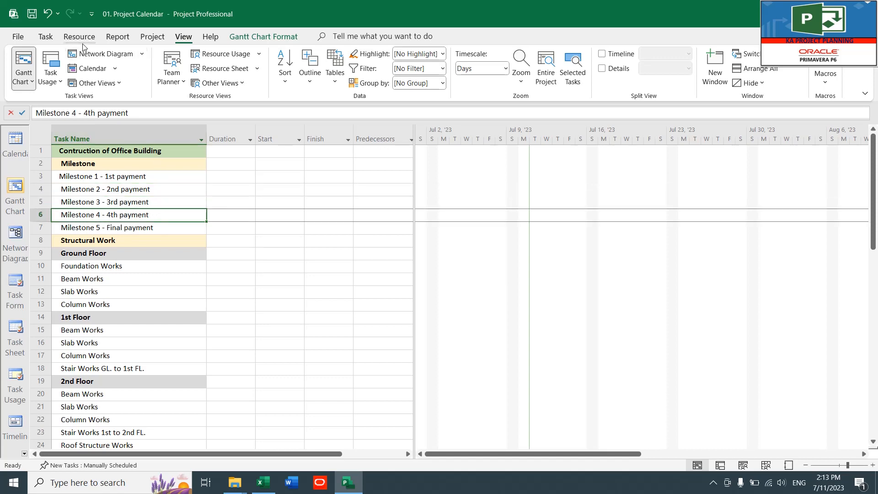
{"action": "left_click", "coordinate": [310, 75]}
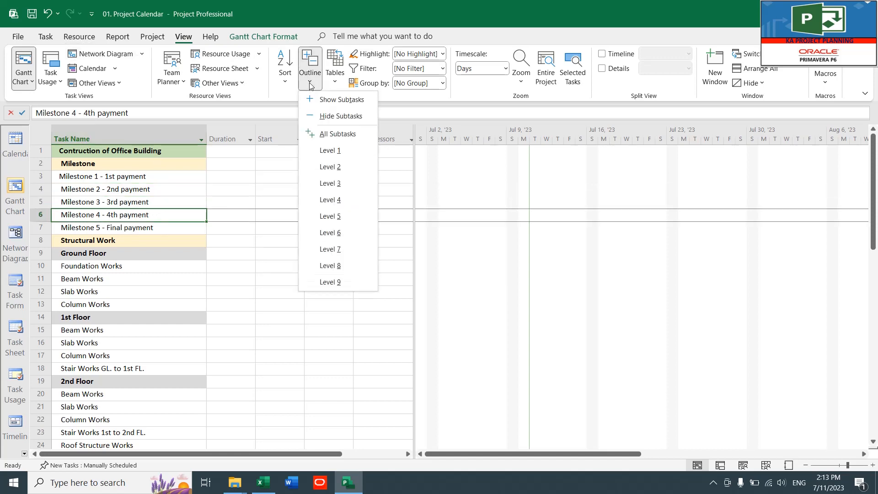
{"action": "left_click", "coordinate": [338, 153]}
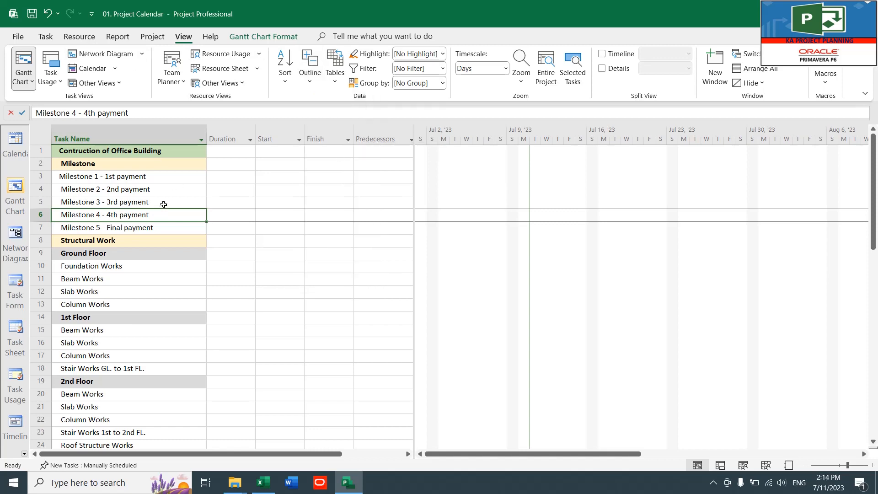
{"action": "left_click", "coordinate": [164, 195]}
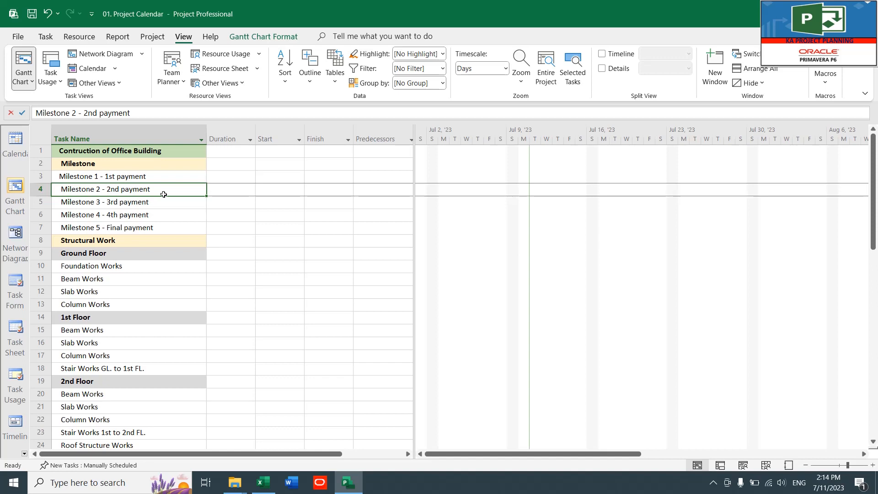
{"action": "left_click", "coordinate": [164, 214]}
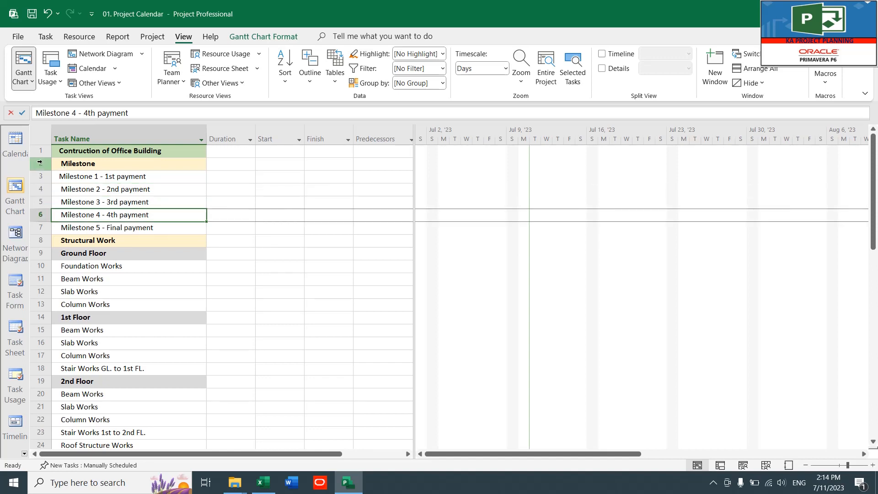
Step: Examine which rows are headings and which are subtasks, from Milestone through the Structural Work floors
{"action": "left_click", "coordinate": [42, 163]}
{"action": "left_click", "coordinate": [42, 176]}
{"action": "left_click", "coordinate": [42, 227], "text": "shift"}
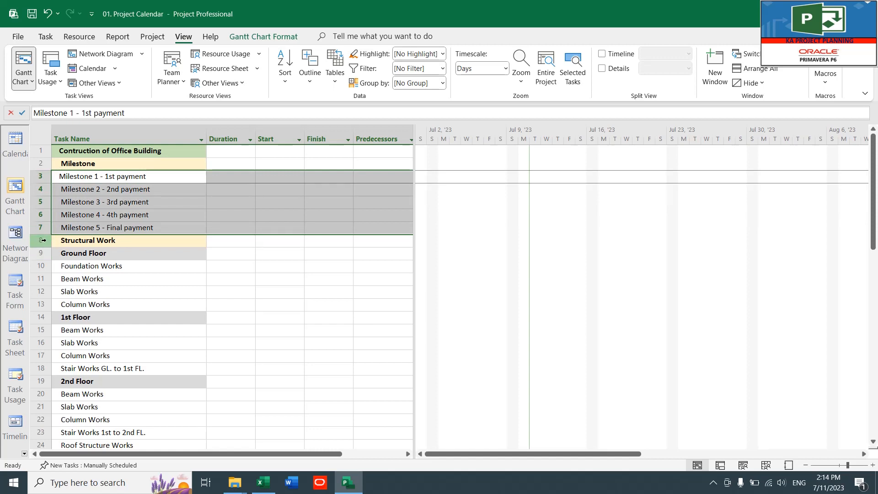
{"action": "left_click", "coordinate": [45, 240]}
{"action": "scroll", "coordinate": [72, 241], "scroll_direction": "down", "scroll_amount": 1}
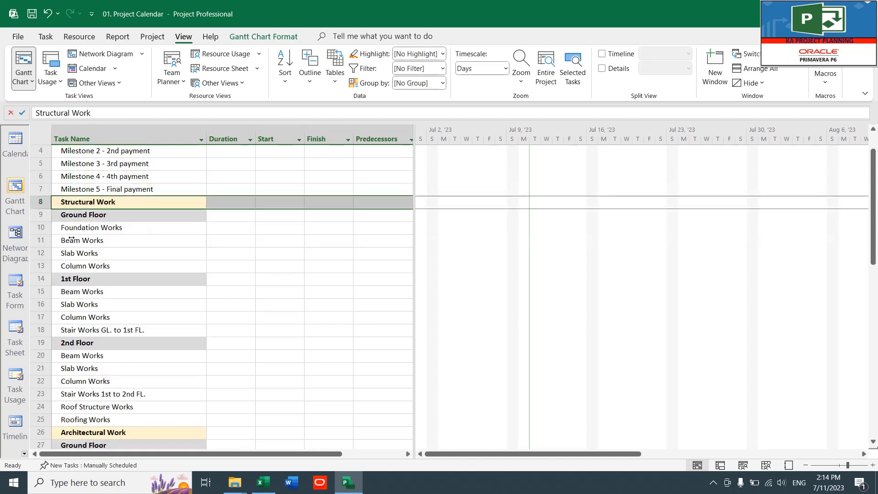
{"action": "left_click", "coordinate": [42, 215]}
{"action": "left_click", "coordinate": [45, 278]}
{"action": "left_click", "coordinate": [48, 343]}
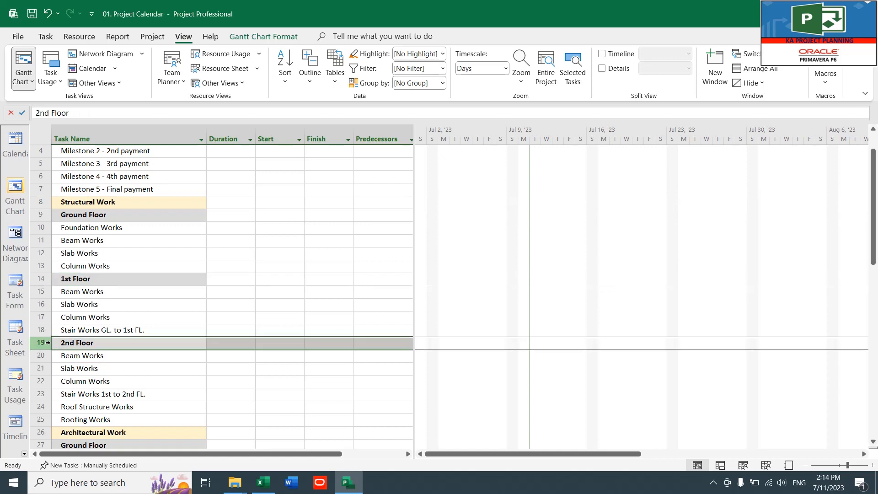
{"action": "left_click", "coordinate": [74, 215]}
{"action": "left_click_drag", "start_coordinate": [46, 228], "coordinate": [45, 261]}
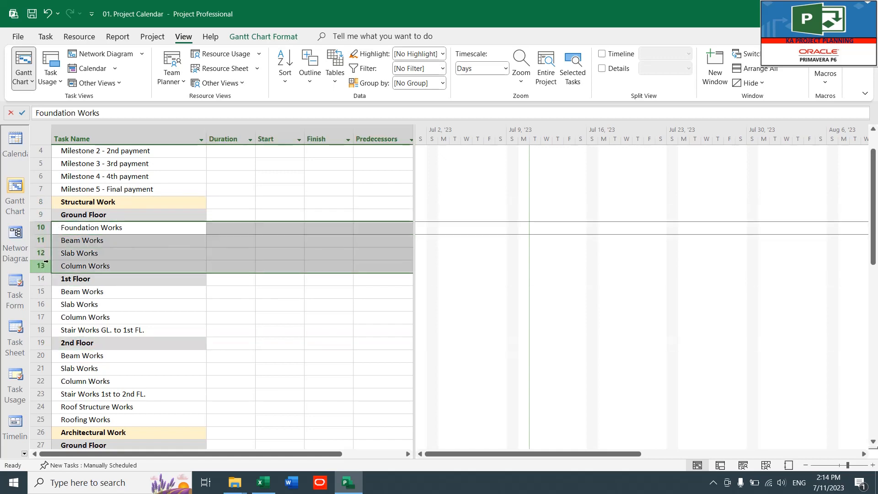
{"action": "scroll", "coordinate": [104, 311], "scroll_direction": "up", "scroll_amount": 1}
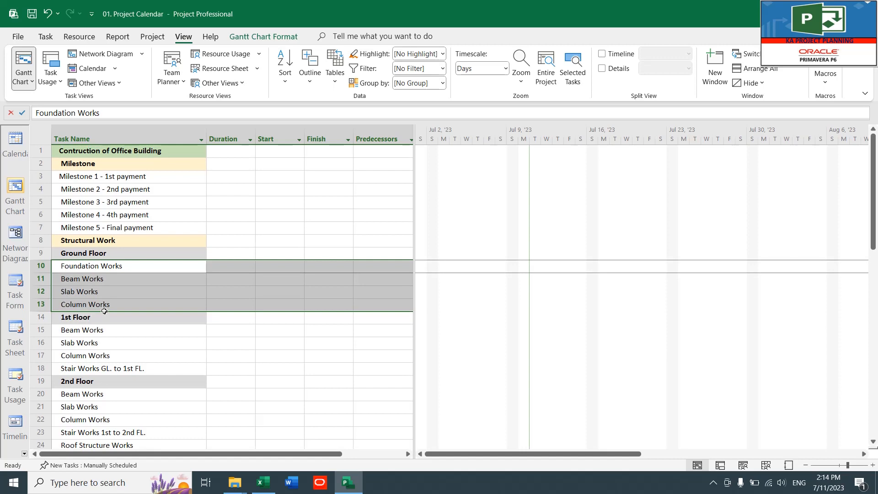
Step: Indent the five payment milestones in rows 3 to 7 one level so they become subtasks of Milestone
{"action": "left_click", "coordinate": [169, 208]}
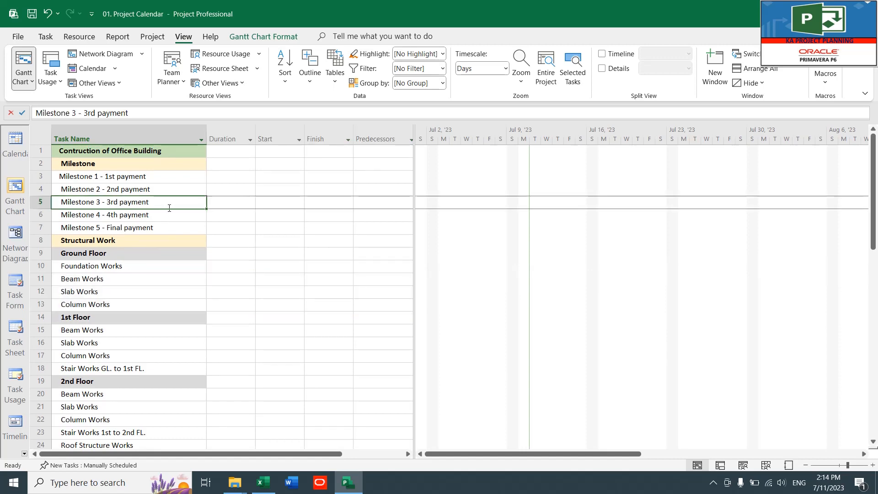
{"action": "left_click_drag", "start_coordinate": [40, 176], "coordinate": [45, 227]}
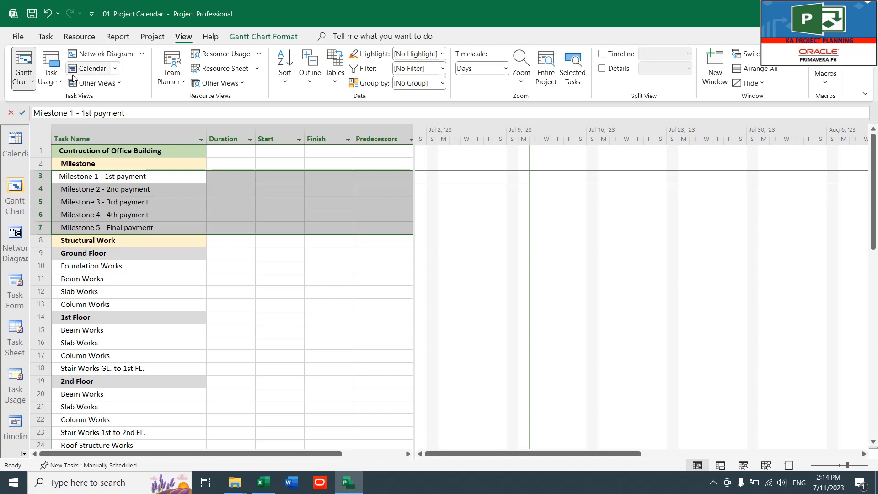
{"action": "left_click", "coordinate": [50, 39]}
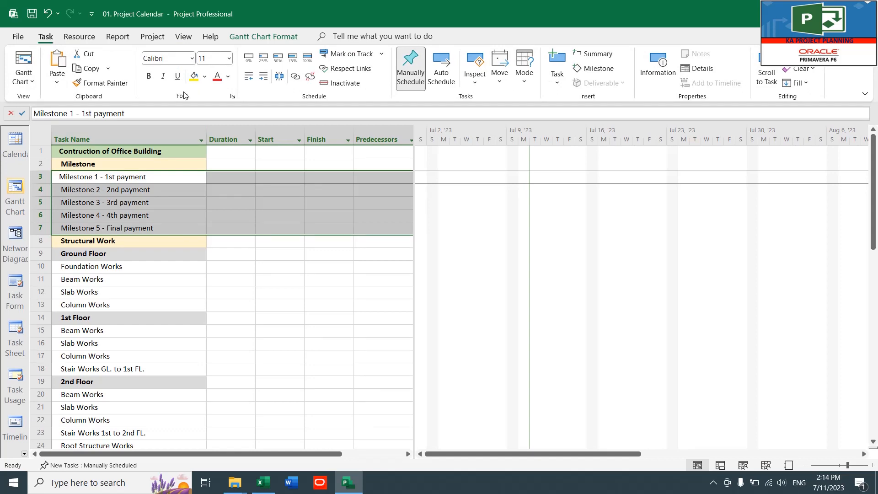
{"action": "left_click", "coordinate": [263, 79]}
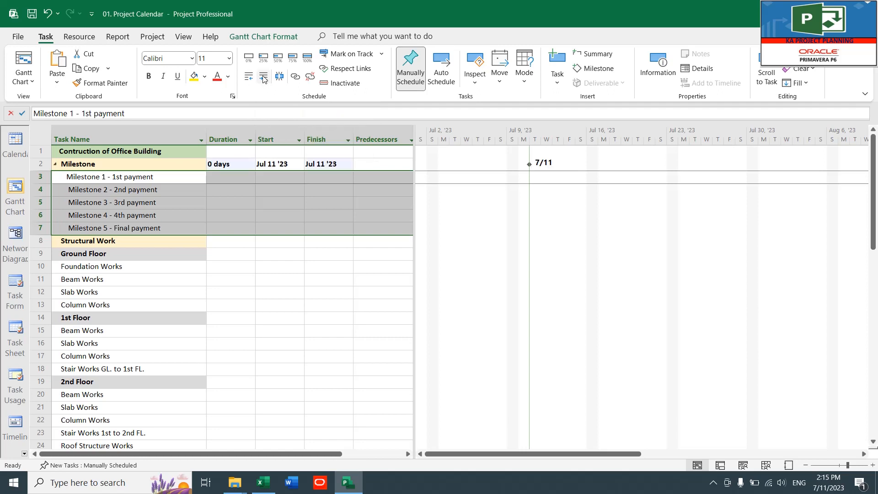
{"action": "left_click", "coordinate": [165, 213]}
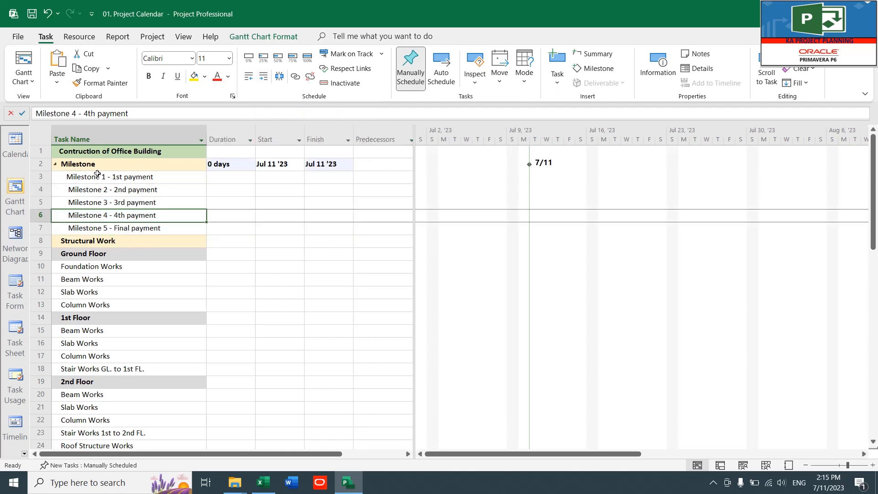
Step: Indent Foundation Works through Column Works in rows 10 to 13 one level under the Structural Work Ground Floor heading
{"action": "scroll", "coordinate": [97, 174], "scroll_direction": "down", "scroll_amount": 1}
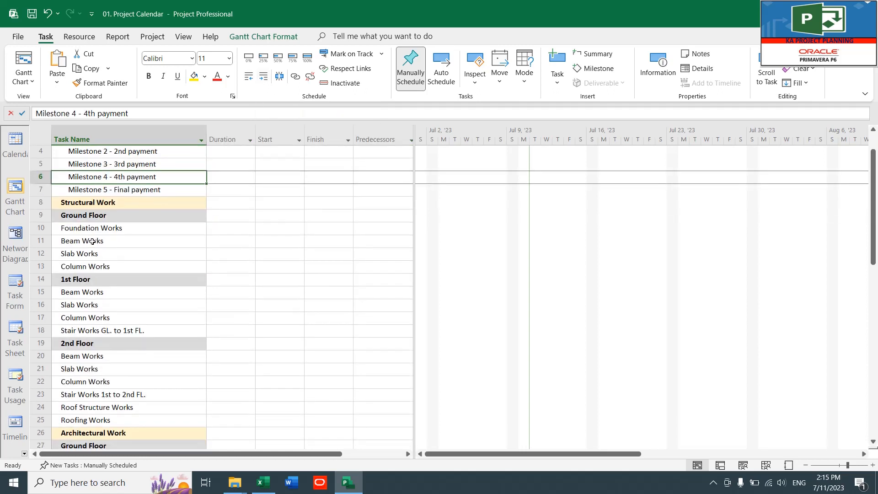
{"action": "left_click", "coordinate": [91, 217]}
{"action": "left_click_drag", "start_coordinate": [39, 228], "coordinate": [47, 262]}
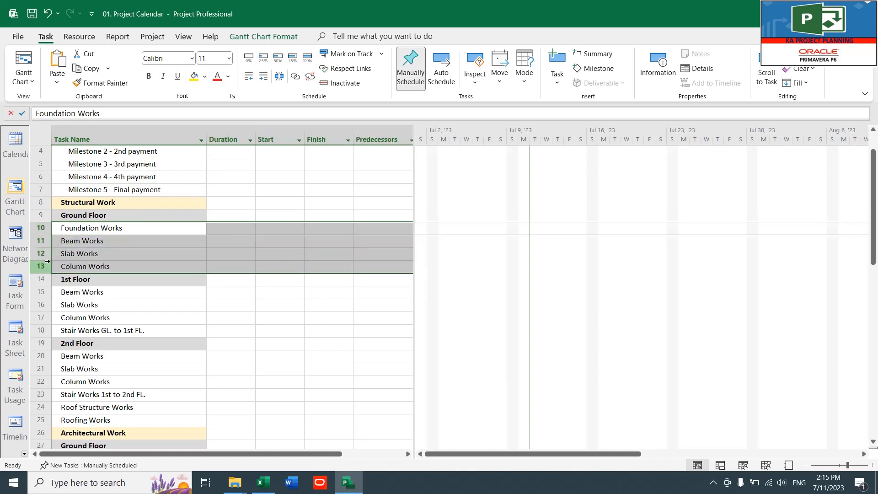
{"action": "key", "text": "alt+shift+Right"}
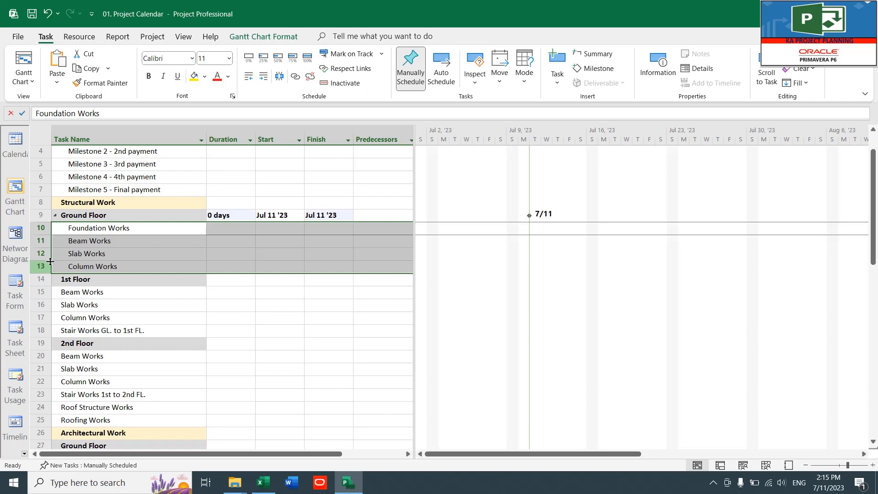
{"action": "left_click", "coordinate": [197, 176]}
{"action": "scroll", "coordinate": [120, 214], "scroll_direction": "up", "scroll_amount": 1}
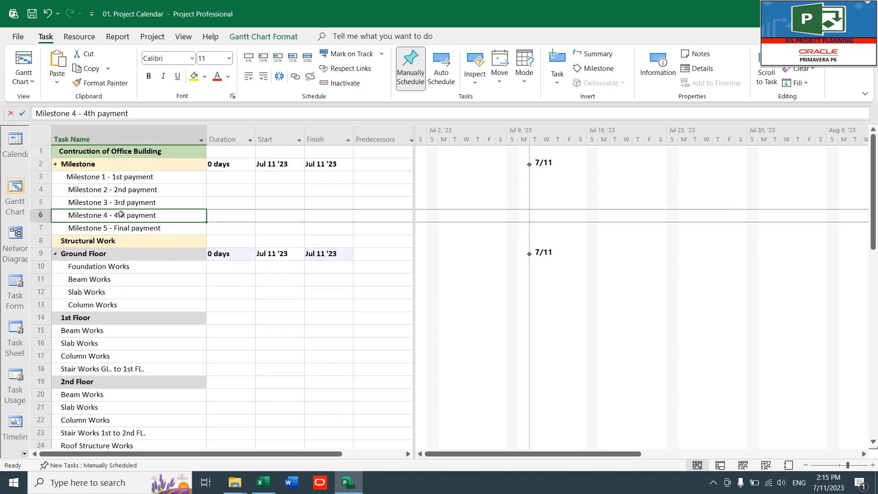
Step: Indent all remaining detail tasks together, one level under their floor or system headings: rows 15-18, 20-25, 28-33, 35-40, 42-47, 50-54 and 56-60
{"action": "scroll", "coordinate": [121, 215], "scroll_direction": "down", "scroll_amount": 2}
{"action": "left_click_drag", "start_coordinate": [41, 254], "coordinate": [46, 291]}
{"action": "scroll", "coordinate": [60, 202], "scroll_direction": "down", "scroll_amount": 3}
{"action": "scroll", "coordinate": [61, 202], "scroll_direction": "up", "scroll_amount": 2}
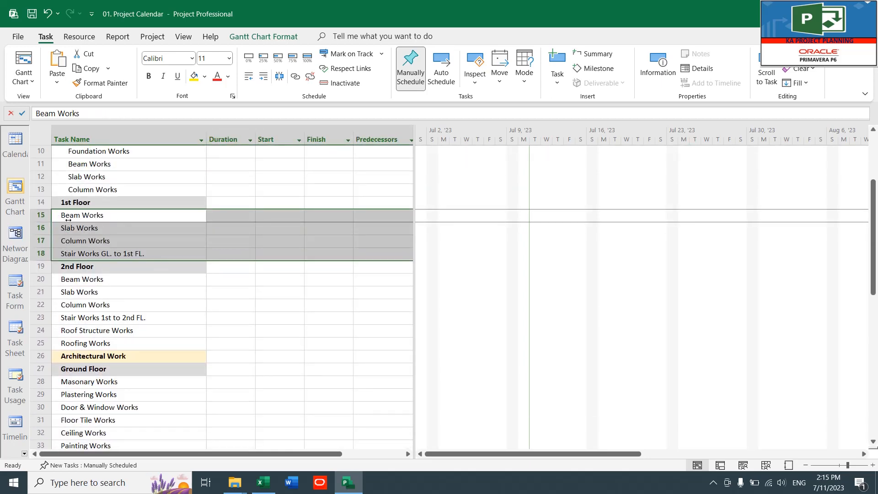
{"action": "scroll", "coordinate": [74, 229], "scroll_direction": "down", "scroll_amount": 1}
{"action": "left_click_drag", "start_coordinate": [41, 241], "coordinate": [50, 306]}
{"action": "scroll", "coordinate": [50, 307], "scroll_direction": "down", "scroll_amount": 3}
{"action": "left_click_drag", "start_coordinate": [41, 228], "coordinate": [44, 295]}
{"action": "scroll", "coordinate": [45, 295], "scroll_direction": "down", "scroll_amount": 2}
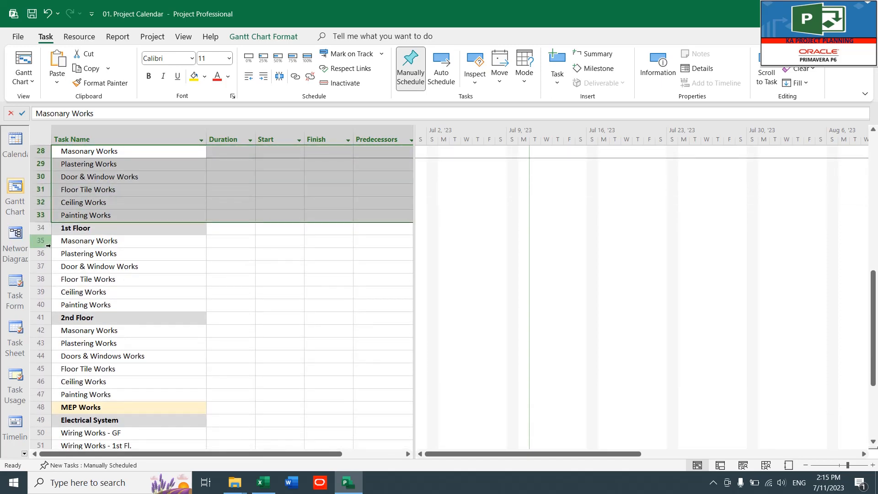
{"action": "left_click", "coordinate": [42, 240], "text": "ctrl"}
{"action": "left_click_drag", "start_coordinate": [43, 240], "coordinate": [44, 304]}
{"action": "scroll", "coordinate": [44, 305], "scroll_direction": "down", "scroll_amount": 3}
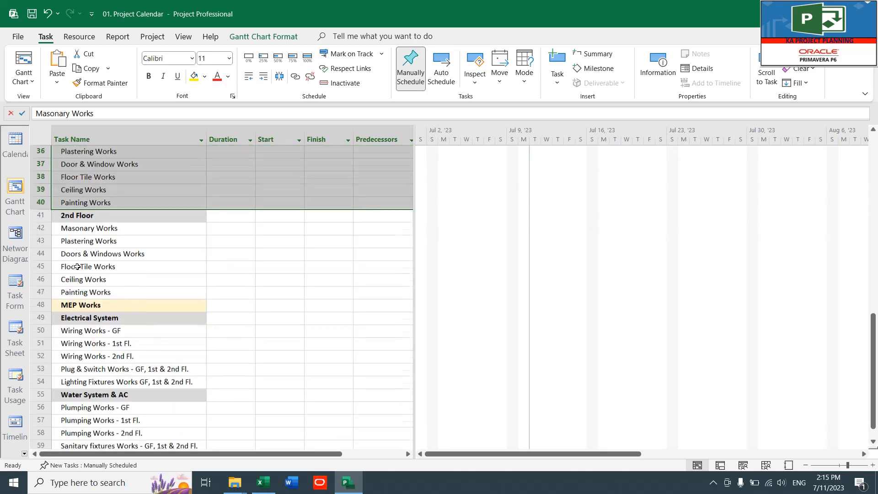
{"action": "left_click_drag", "start_coordinate": [41, 214], "coordinate": [45, 277]}
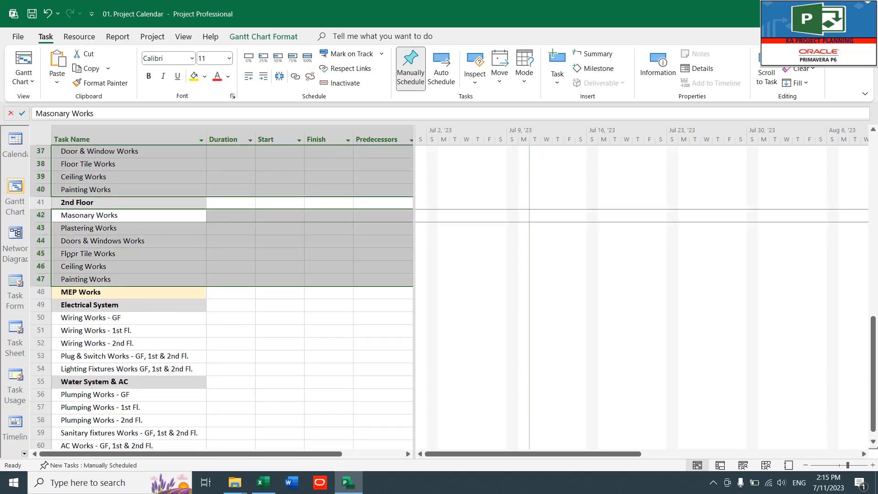
{"action": "scroll", "coordinate": [80, 247], "scroll_direction": "down", "scroll_amount": 2}
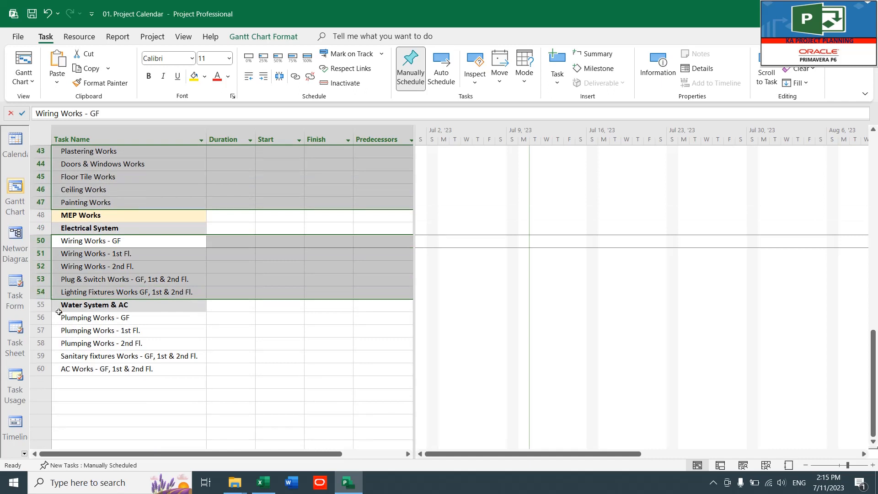
{"action": "left_click_drag", "start_coordinate": [46, 317], "coordinate": [51, 369]}
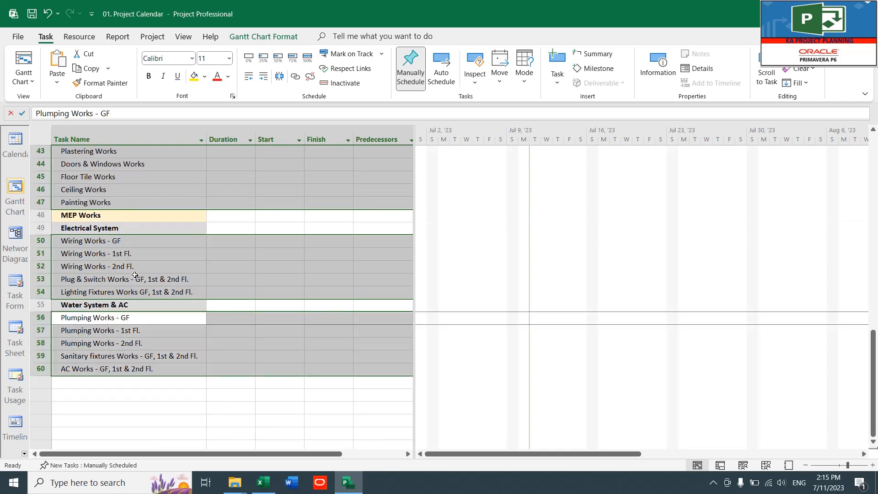
{"action": "key", "text": "alt+shift+Right"}
{"action": "left_click", "coordinate": [153, 182]}
{"action": "scroll", "coordinate": [155, 185], "scroll_direction": "up", "scroll_amount": 14}
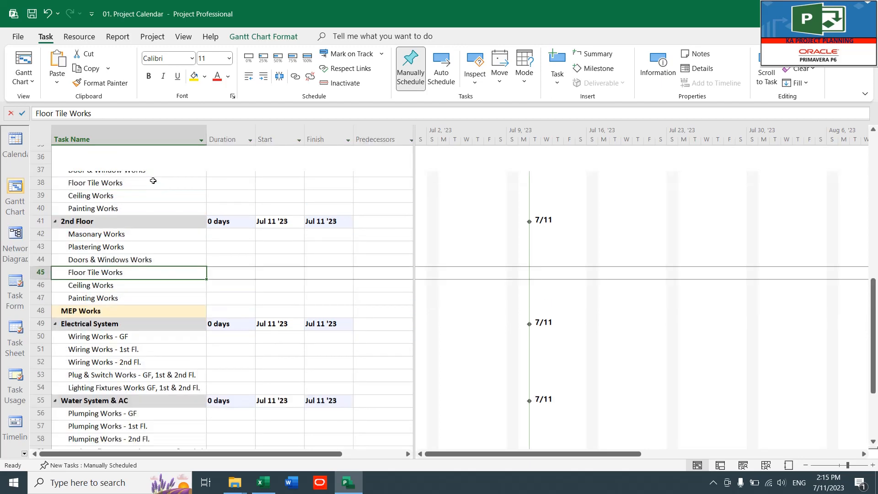
Step: Collapse the task list to outline level 1 so only the heading rows are shown
{"action": "left_click", "coordinate": [171, 203]}
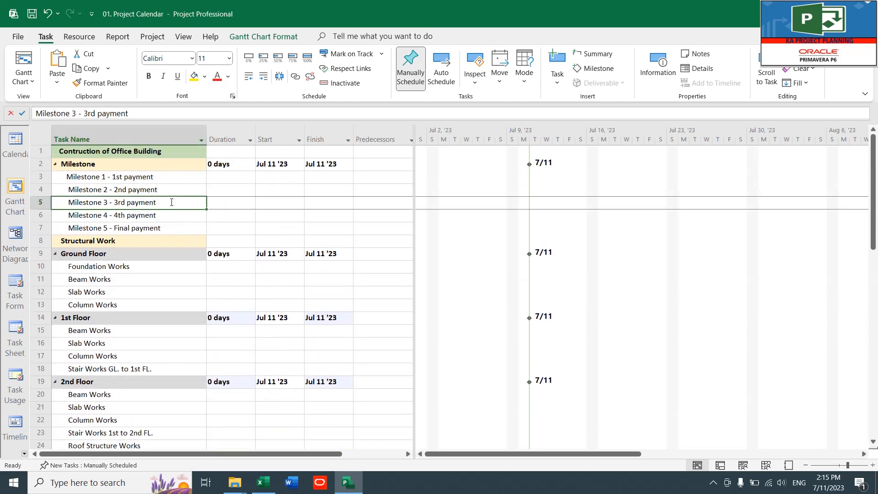
{"action": "left_click", "coordinate": [182, 37]}
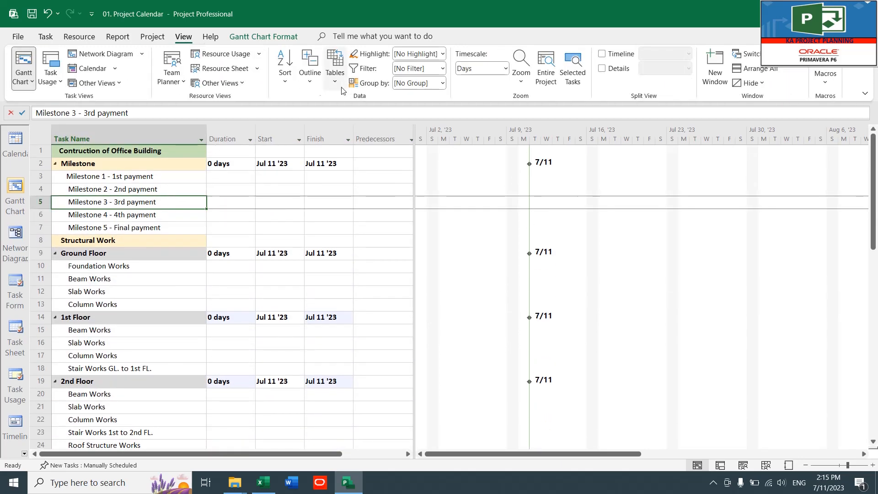
{"action": "left_click", "coordinate": [310, 76]}
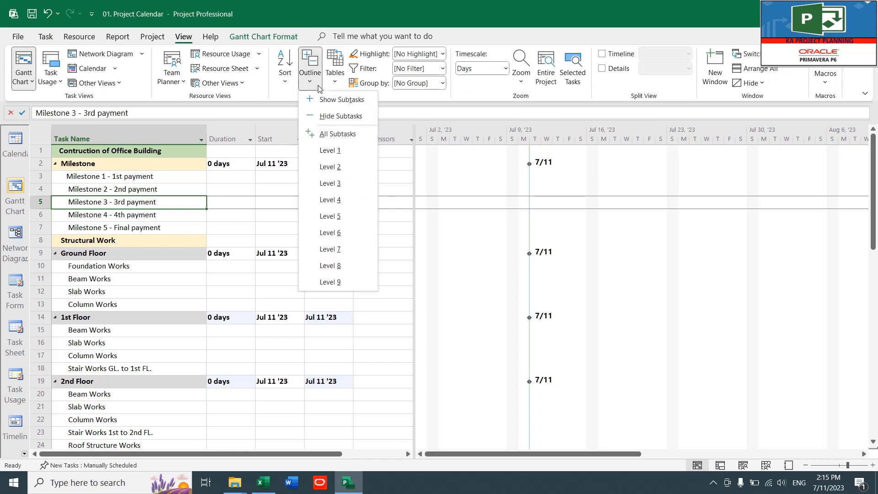
{"action": "left_click", "coordinate": [339, 153]}
{"action": "left_click", "coordinate": [169, 356]}
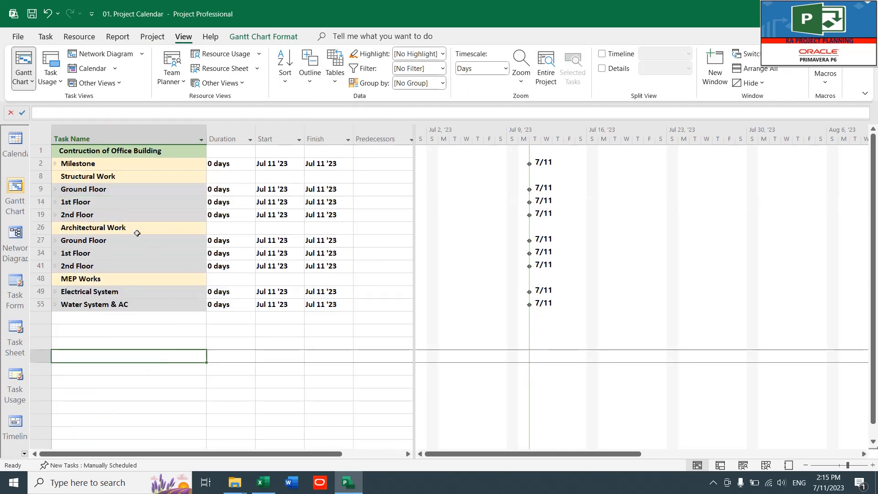
Step: Indent the floor and system headings in rows 9, 14, 19, 27, 34, 41, 49 and 55 one level under their Structural, Architectural and MEP headings
{"action": "left_click_drag", "start_coordinate": [41, 190], "coordinate": [44, 216]}
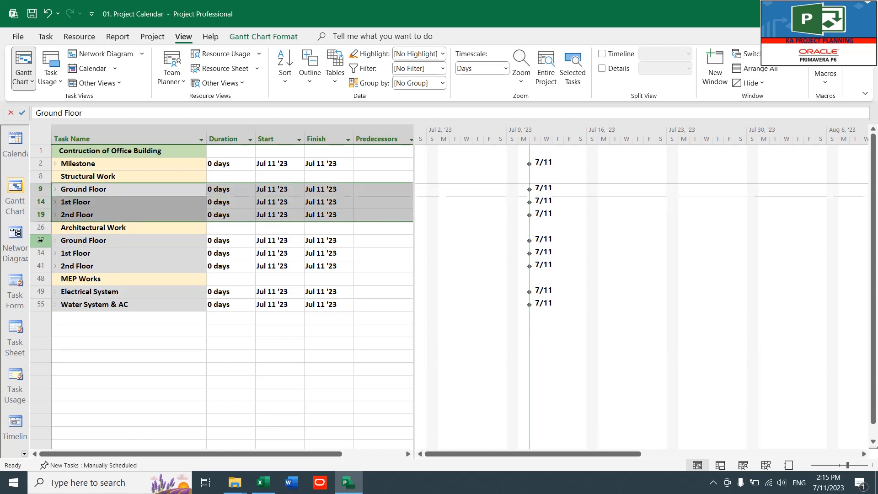
{"action": "left_click_drag", "start_coordinate": [41, 240], "coordinate": [44, 299]}
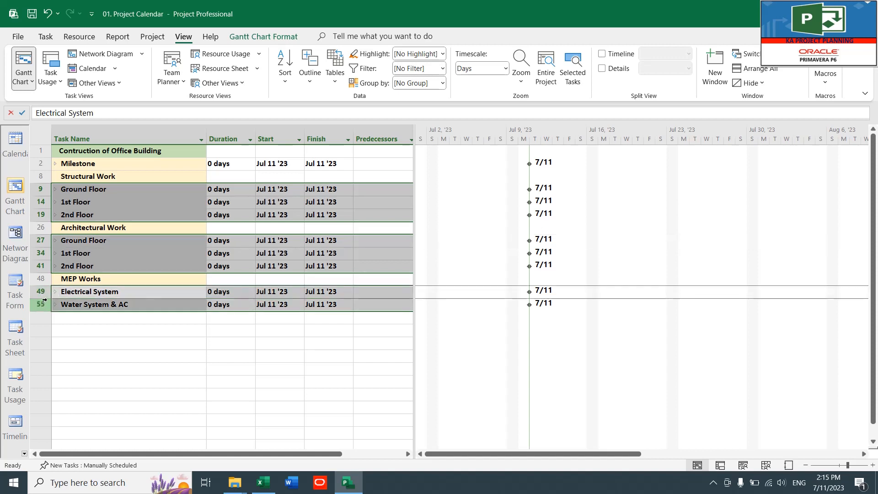
{"action": "key", "text": "alt+shift+Right"}
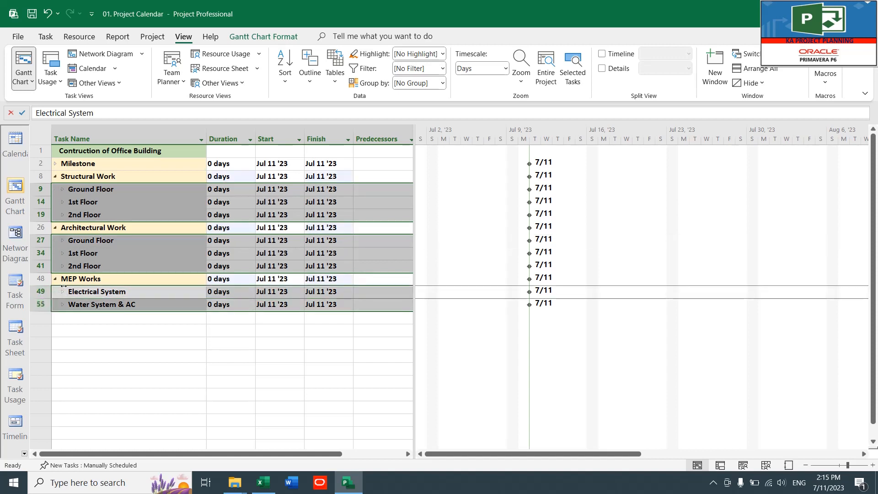
{"action": "left_click", "coordinate": [128, 328]}
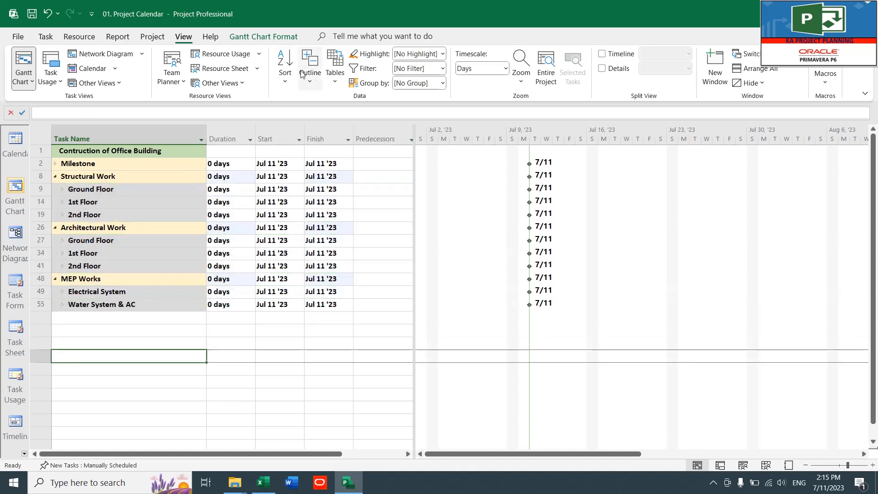
Step: Collapse the outline to level 1 and indent Milestone, Structural Work, Architectural Work and MEP Works one level under the office building project heading
{"action": "left_click", "coordinate": [310, 86]}
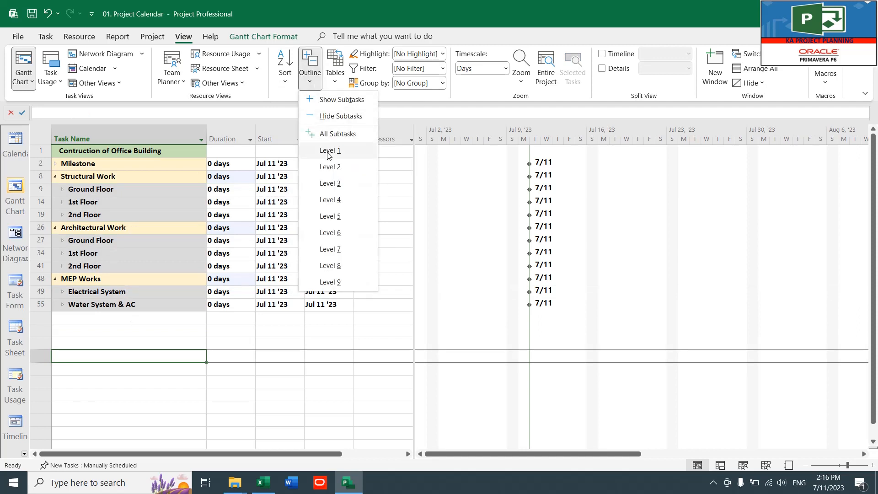
{"action": "left_click", "coordinate": [330, 151]}
{"action": "left_click_drag", "start_coordinate": [40, 164], "coordinate": [45, 202]}
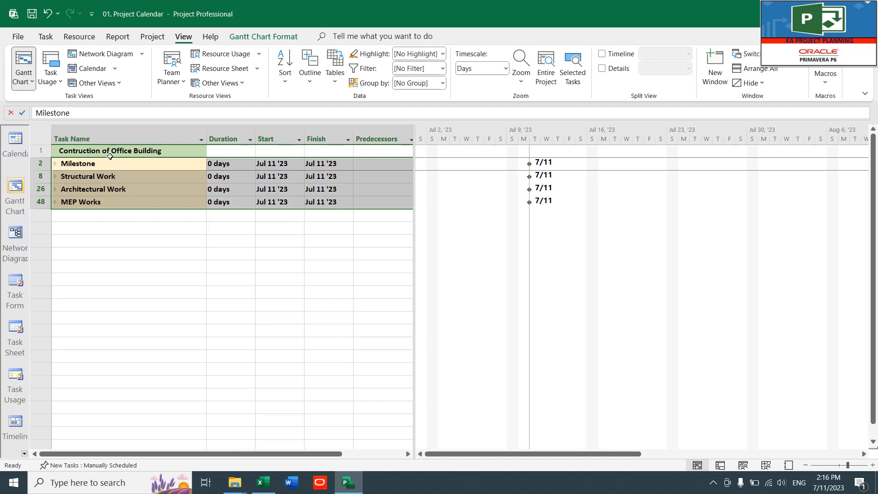
{"action": "key", "text": "alt+shift+Right"}
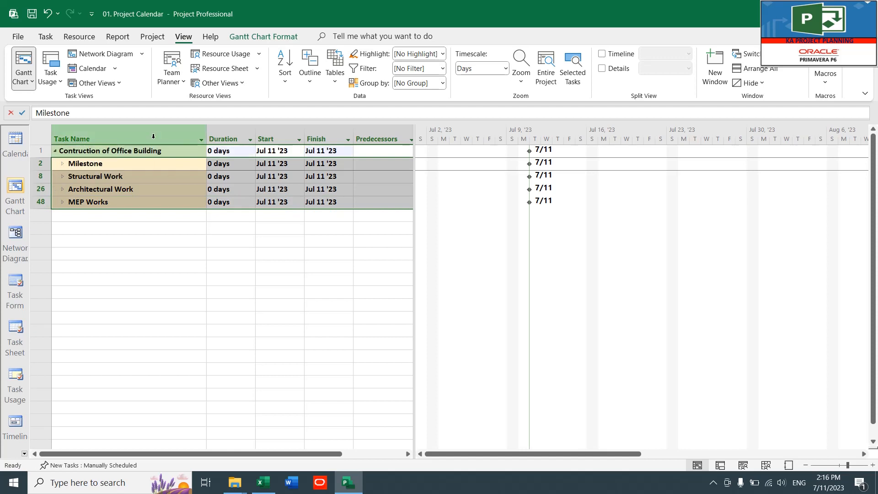
{"action": "left_click", "coordinate": [142, 280]}
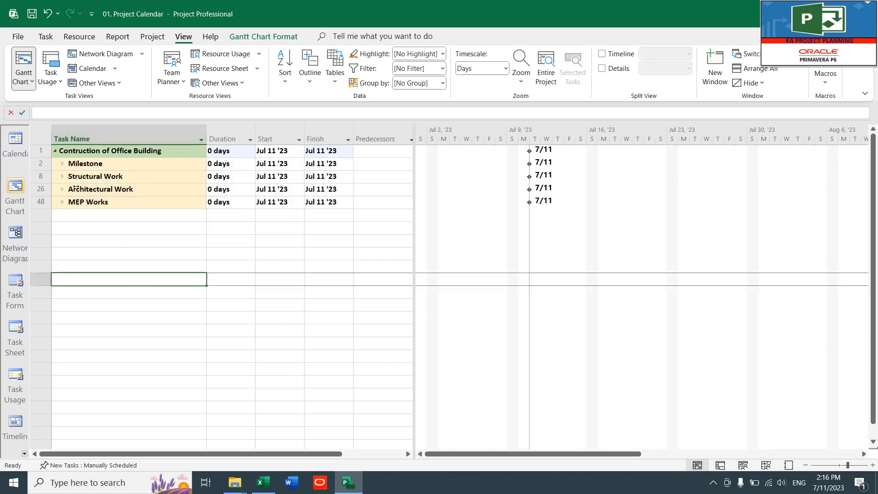
{"action": "left_click", "coordinate": [96, 229]}
{"action": "left_click", "coordinate": [114, 241]}
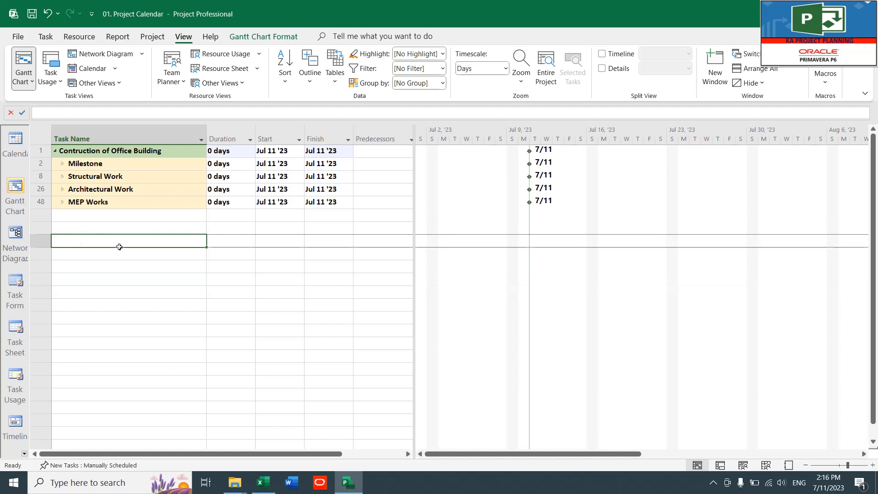
Step: Show all subtasks and review the complete outline hierarchy from the payment milestones down to the MEP tasks
{"action": "left_click", "coordinate": [311, 83]}
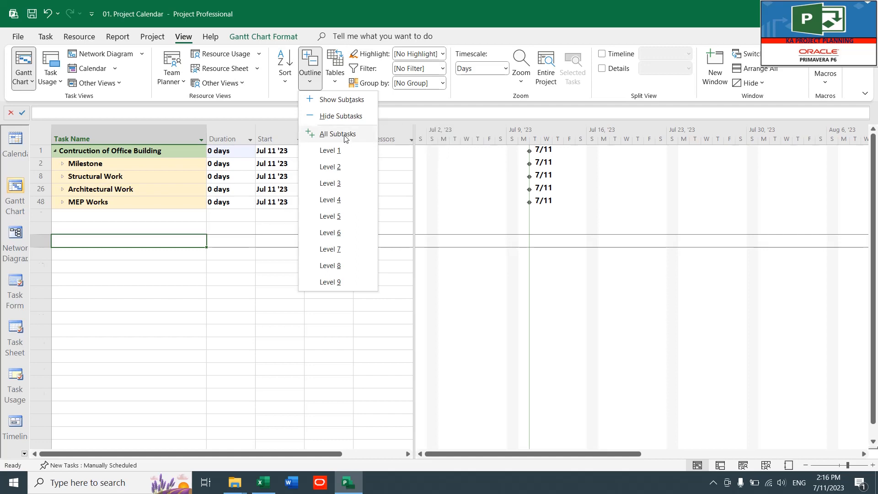
{"action": "left_click", "coordinate": [344, 136]}
{"action": "left_click", "coordinate": [137, 201]}
{"action": "scroll", "coordinate": [140, 204], "scroll_direction": "down", "scroll_amount": 7}
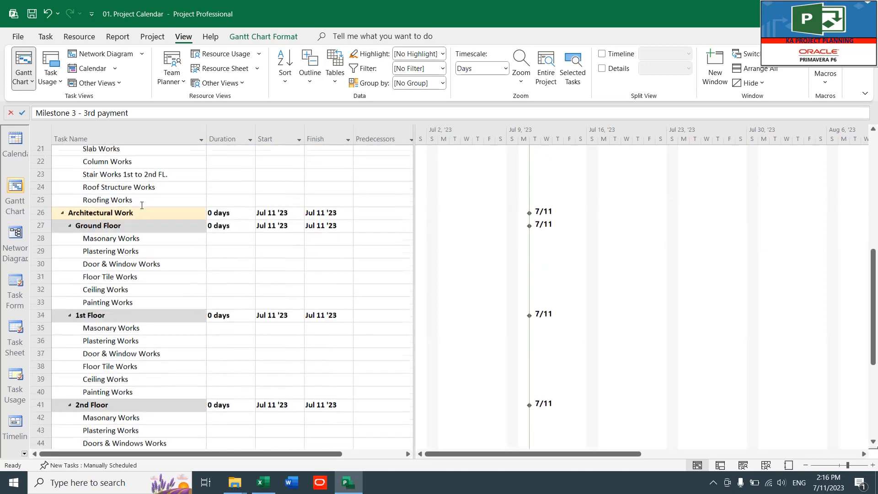
{"action": "scroll", "coordinate": [141, 206], "scroll_direction": "down", "scroll_amount": 11}
{"action": "scroll", "coordinate": [141, 205], "scroll_direction": "up", "scroll_amount": 6}
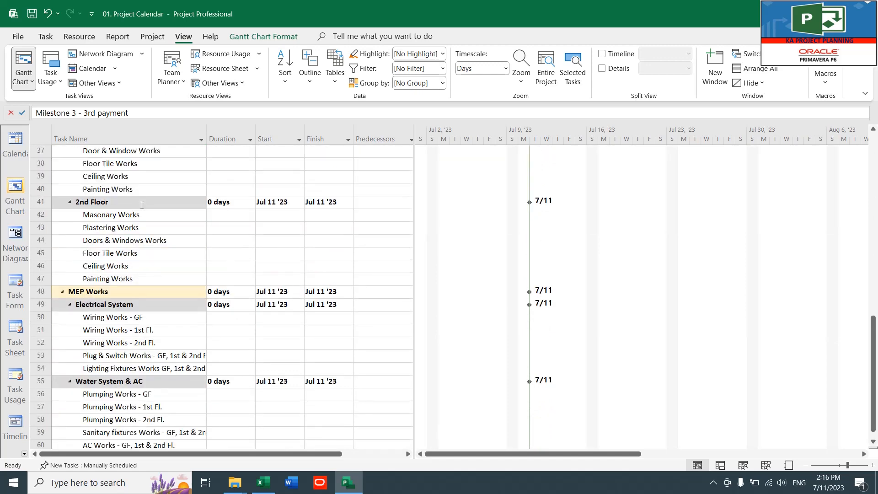
{"action": "scroll", "coordinate": [142, 205], "scroll_direction": "up", "scroll_amount": 12}
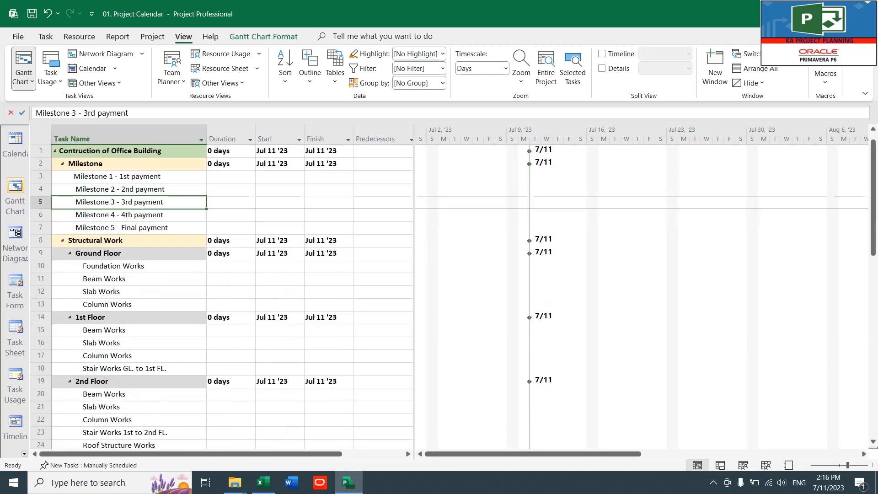
{"action": "left_click", "coordinate": [165, 168]}
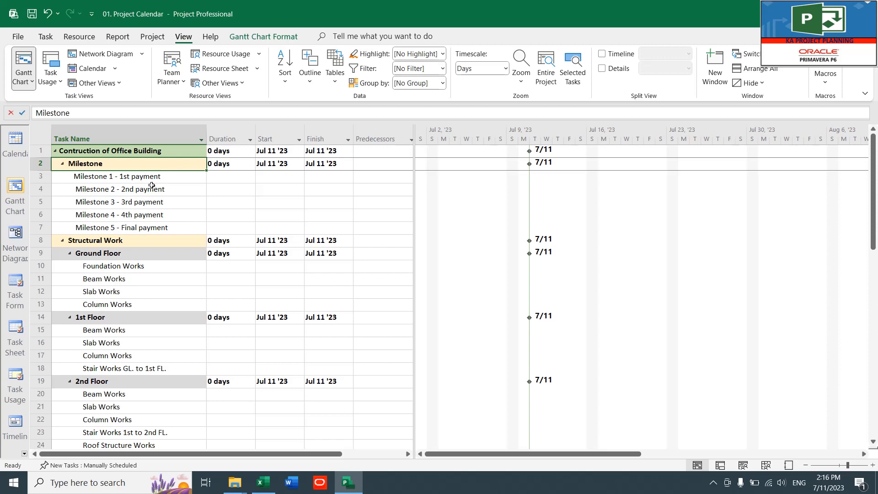
{"action": "left_click", "coordinate": [156, 212]}
{"action": "left_click", "coordinate": [172, 179]}
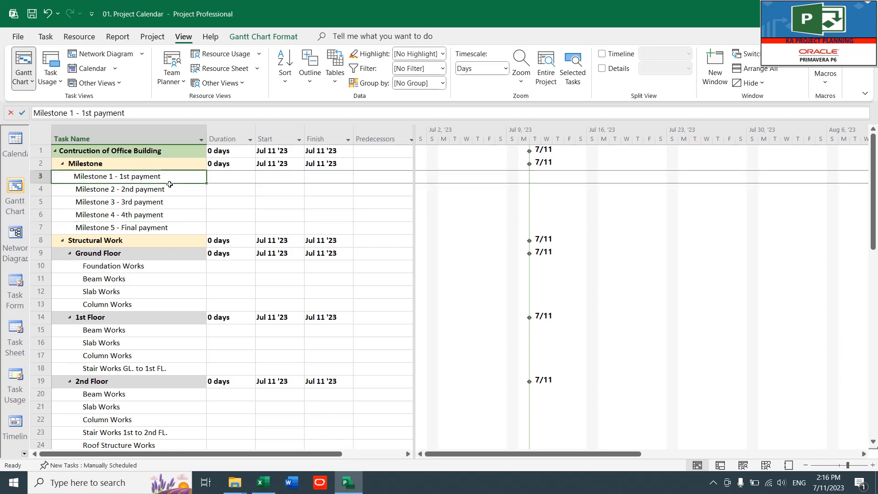
{"action": "left_click", "coordinate": [234, 201]}
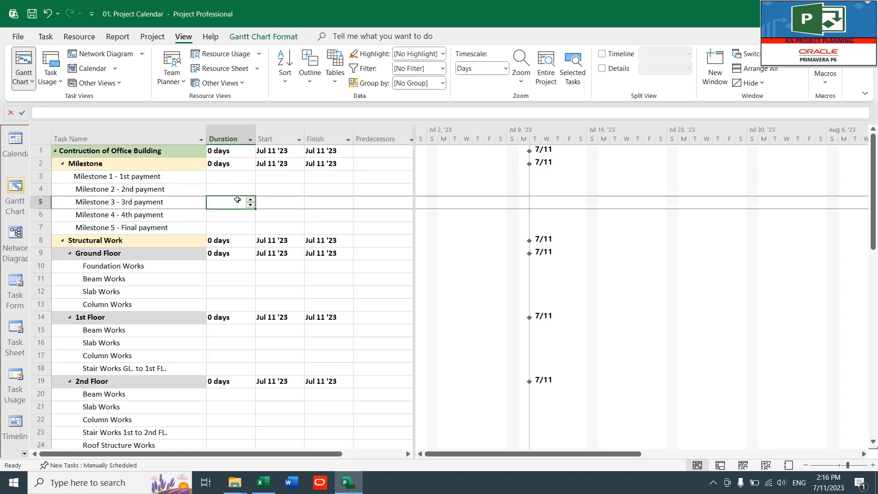
Step: Collapse the outline to level 1 and copy the project heading's name formatting onto its Duration through Predecessors cells
{"action": "left_click", "coordinate": [313, 86]}
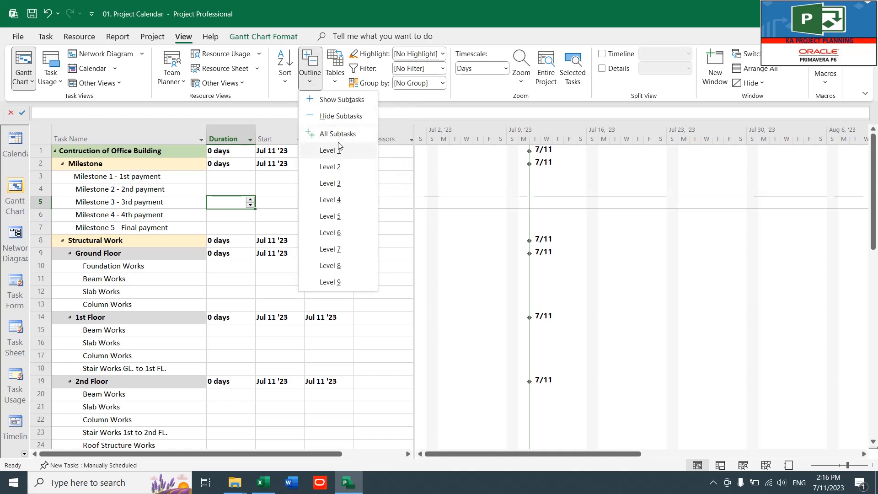
{"action": "left_click", "coordinate": [335, 154]}
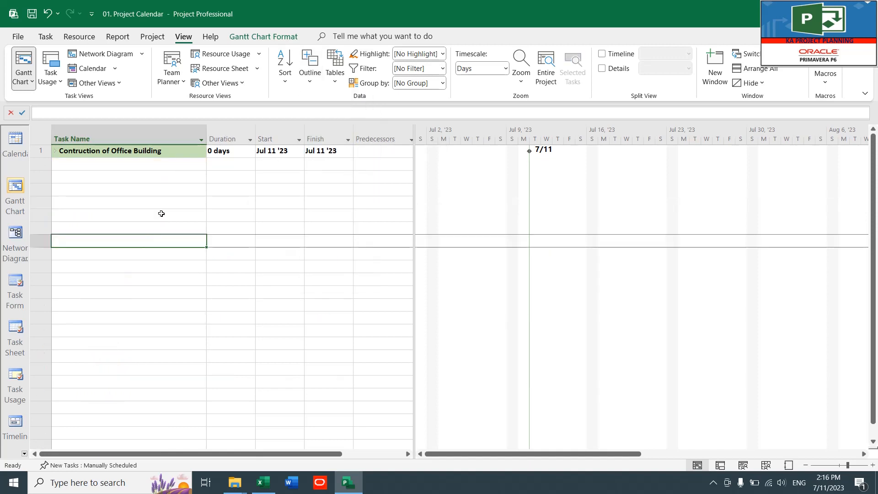
{"action": "left_click", "coordinate": [124, 151]}
{"action": "left_click", "coordinate": [45, 37]}
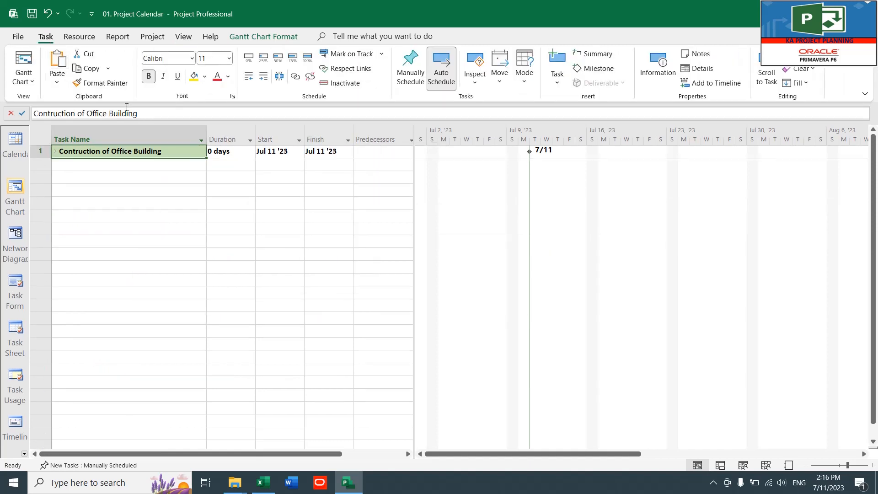
{"action": "left_click", "coordinate": [113, 84]}
{"action": "left_click_drag", "start_coordinate": [243, 153], "coordinate": [386, 157]}
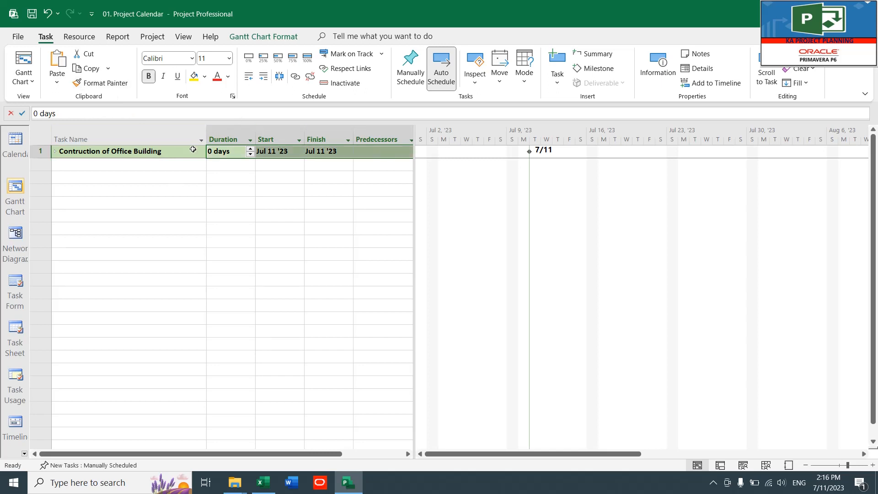
Step: Show outline level 2 and copy the Milestone name formatting onto the Duration through Predecessors cells of rows 2, 8, 26 and 48
{"action": "left_click", "coordinate": [185, 39]}
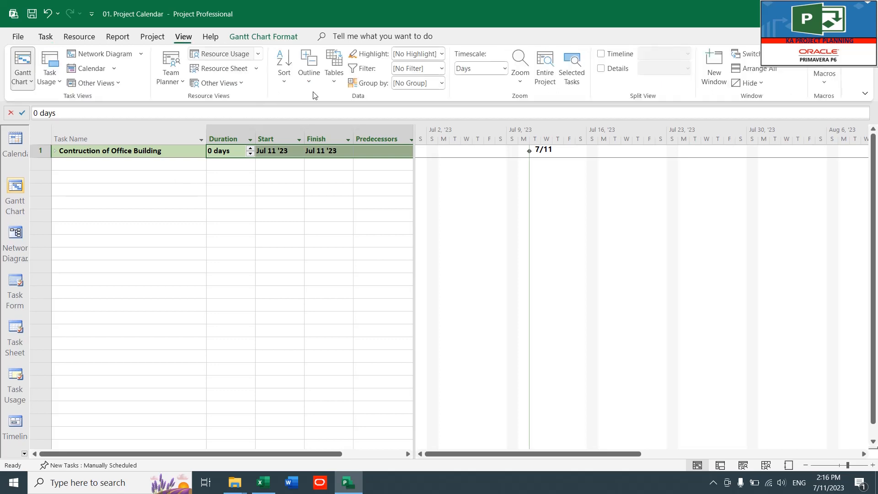
{"action": "left_click", "coordinate": [310, 68]}
{"action": "left_click", "coordinate": [334, 170]}
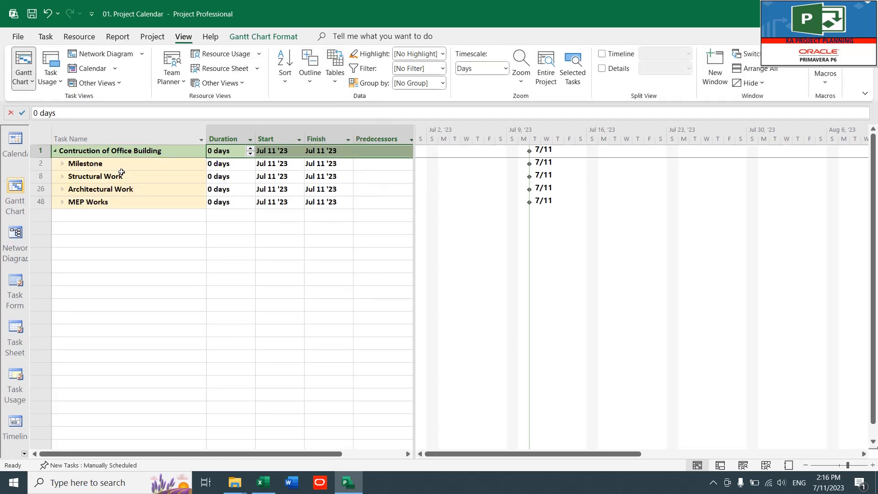
{"action": "left_click", "coordinate": [121, 164]}
{"action": "left_click", "coordinate": [46, 37]}
{"action": "left_click", "coordinate": [102, 82]}
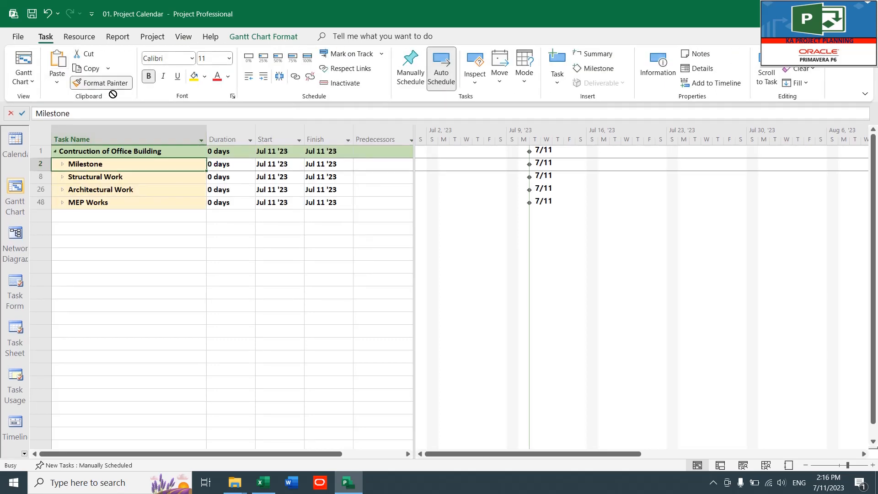
{"action": "mouse_move", "coordinate": [219, 164]}
{"action": "left_mouse_down"}
{"action": "mouse_move", "coordinate": [349, 183]}
{"action": "mouse_move", "coordinate": [375, 205]}
{"action": "left_mouse_up"}
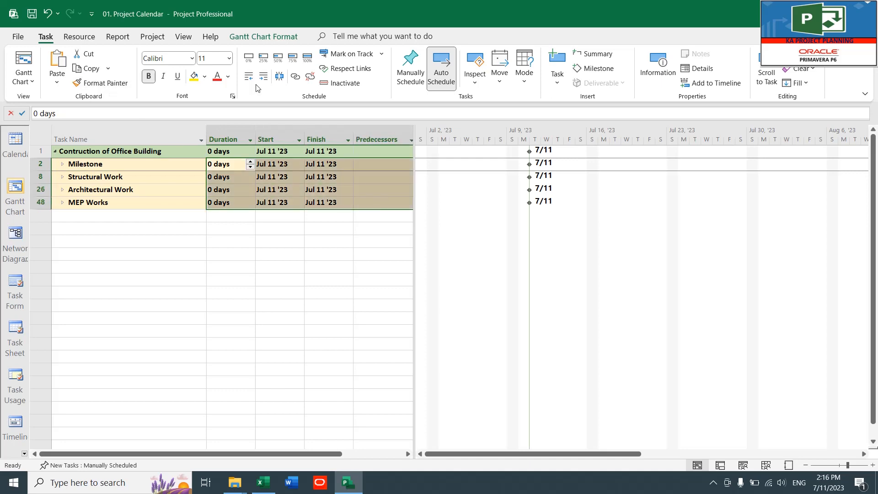
Step: Expand the task list to outline level 3
{"action": "left_click", "coordinate": [183, 36]}
{"action": "left_click", "coordinate": [310, 80]}
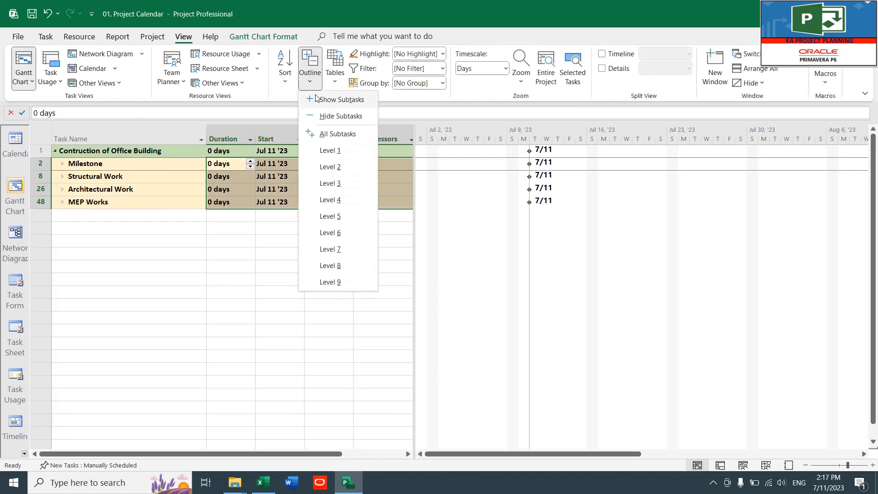
{"action": "left_click", "coordinate": [337, 184]}
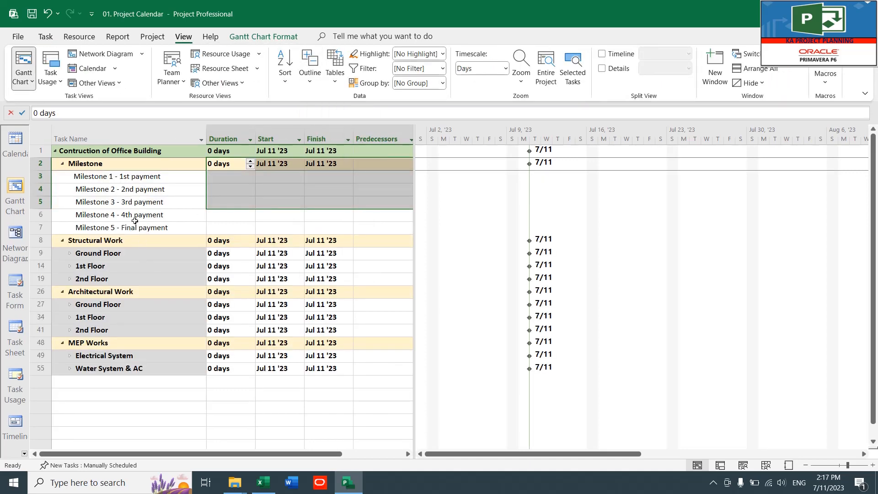
{"action": "left_click_drag", "start_coordinate": [68, 180], "coordinate": [365, 233]}
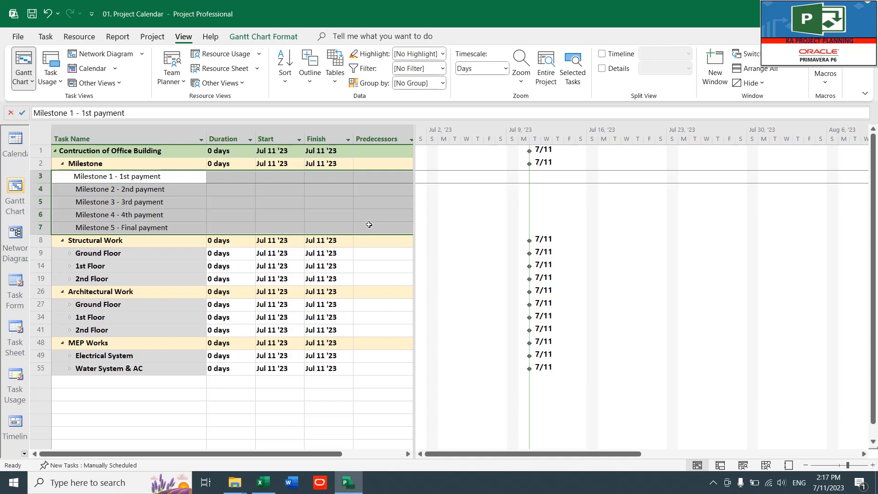
{"action": "left_click", "coordinate": [220, 203]}
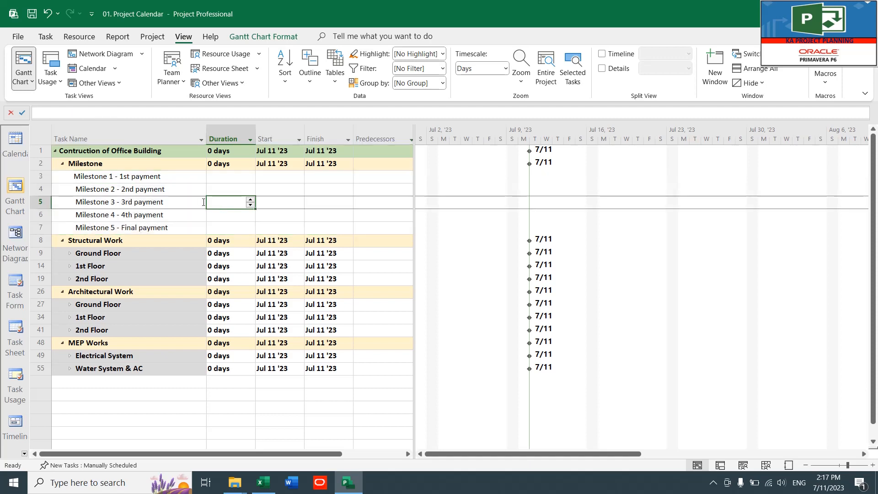
{"action": "left_click_drag", "start_coordinate": [39, 181], "coordinate": [40, 227]}
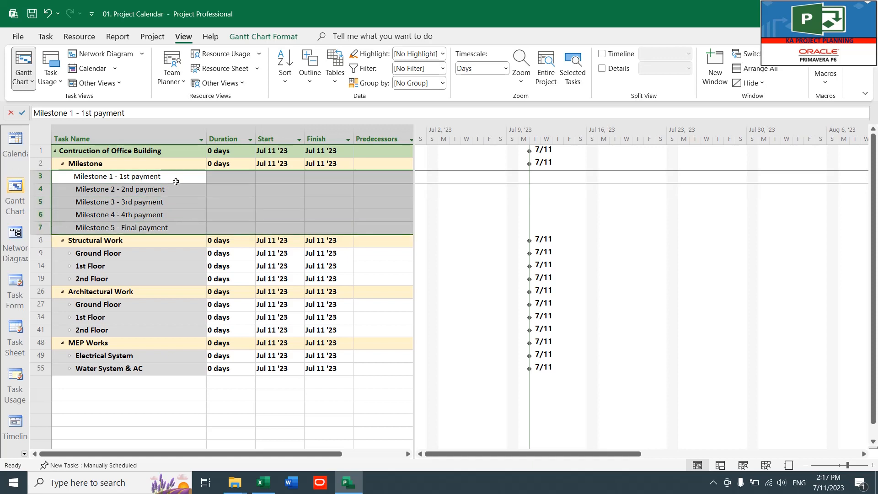
{"action": "left_click", "coordinate": [292, 226]}
{"action": "left_click_drag", "start_coordinate": [181, 176], "coordinate": [378, 230]}
{"action": "left_click", "coordinate": [162, 202]}
{"action": "scroll", "coordinate": [146, 206], "scroll_direction": "down", "scroll_amount": 1}
{"action": "scroll", "coordinate": [105, 215], "scroll_direction": "up", "scroll_amount": 1}
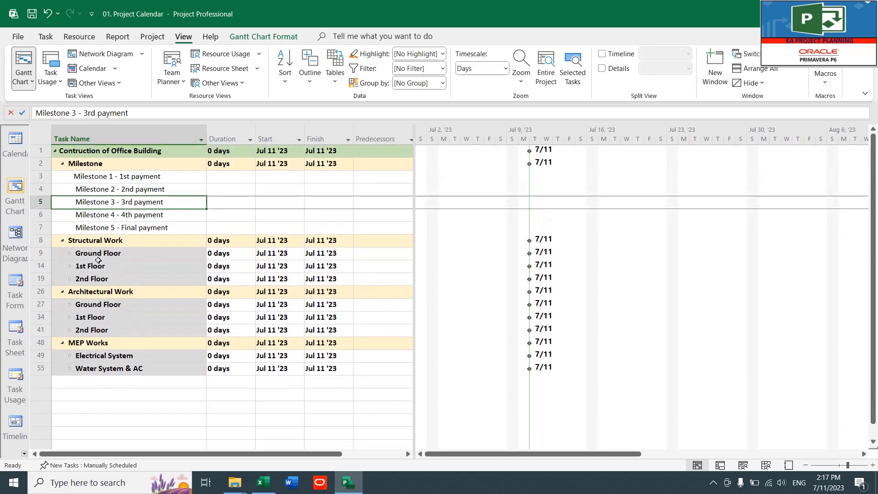
Step: Copy the Structural Work Ground Floor name formatting onto the Duration through Predecessors cells of its three floor headings, rows 9, 14 and 19
{"action": "left_click", "coordinate": [99, 256]}
{"action": "left_click", "coordinate": [45, 37]}
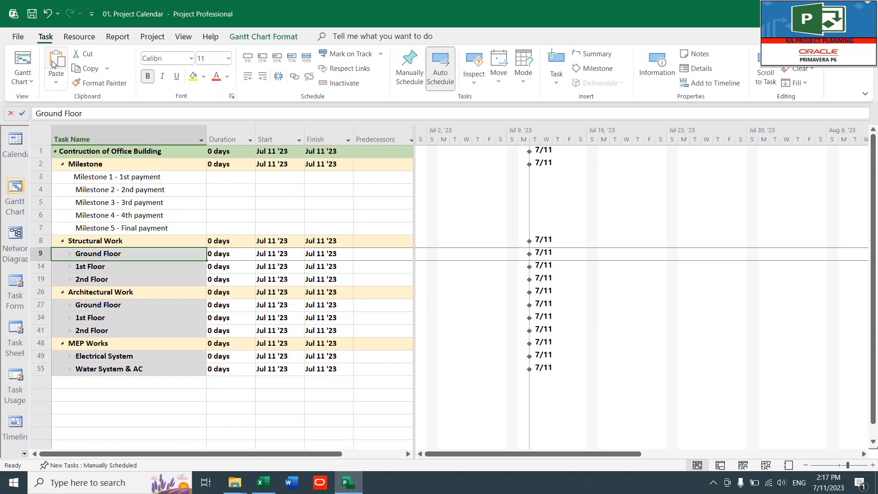
{"action": "left_click", "coordinate": [102, 82]}
{"action": "left_click_drag", "start_coordinate": [229, 255], "coordinate": [362, 280]}
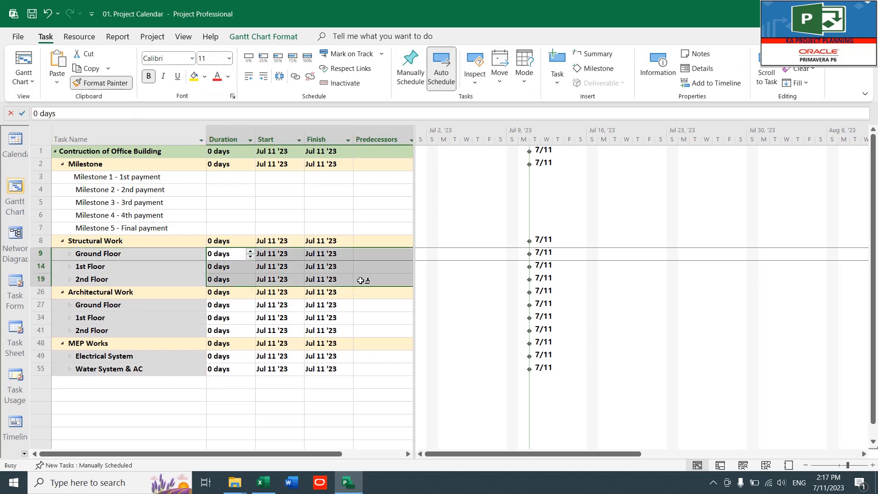
Step: Copy the Architectural Work Ground Floor name formatting onto the Duration through Predecessors cells of rows 27, 34 and 41
{"action": "left_click", "coordinate": [167, 304]}
{"action": "left_click", "coordinate": [103, 83]}
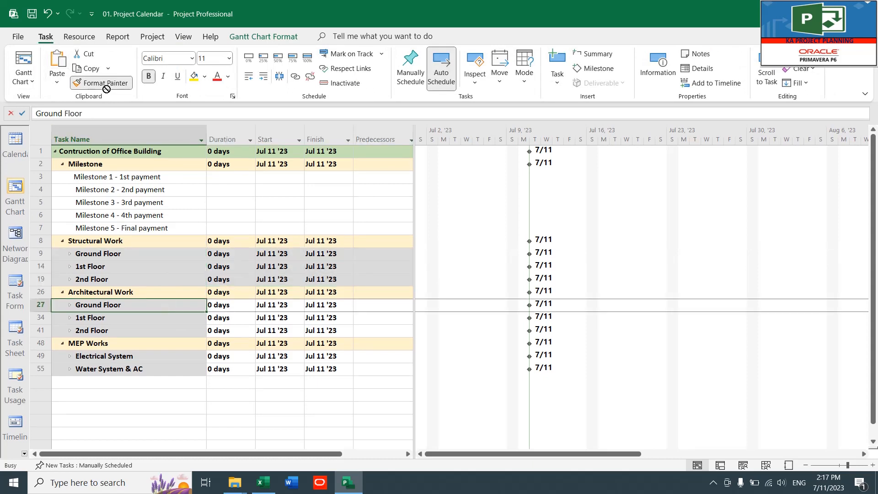
{"action": "left_click_drag", "start_coordinate": [228, 304], "coordinate": [371, 329]}
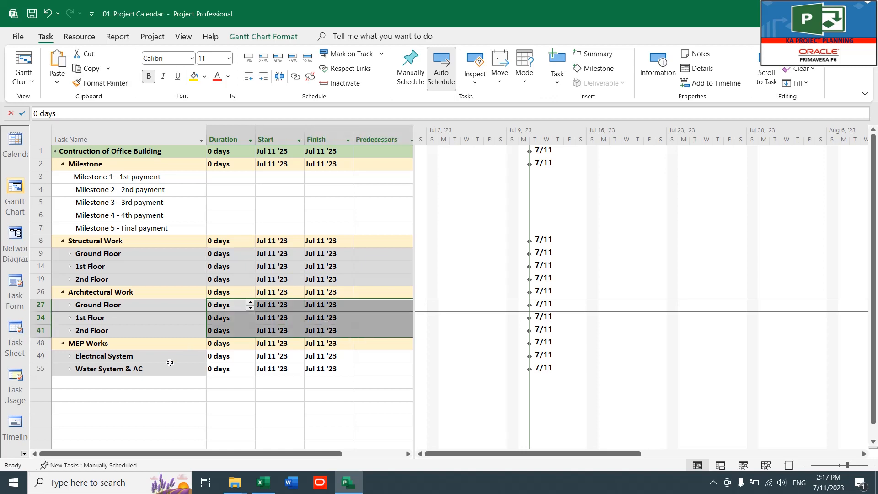
Step: Copy the Electrical System name formatting onto the Duration through Predecessors cells of rows 49 and 55
{"action": "left_click", "coordinate": [160, 358]}
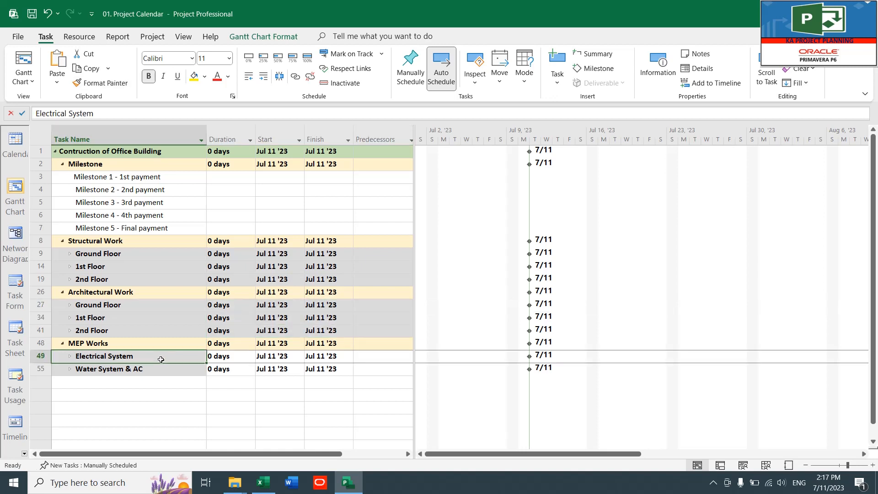
{"action": "left_click", "coordinate": [100, 83]}
{"action": "left_click_drag", "start_coordinate": [242, 356], "coordinate": [358, 361]}
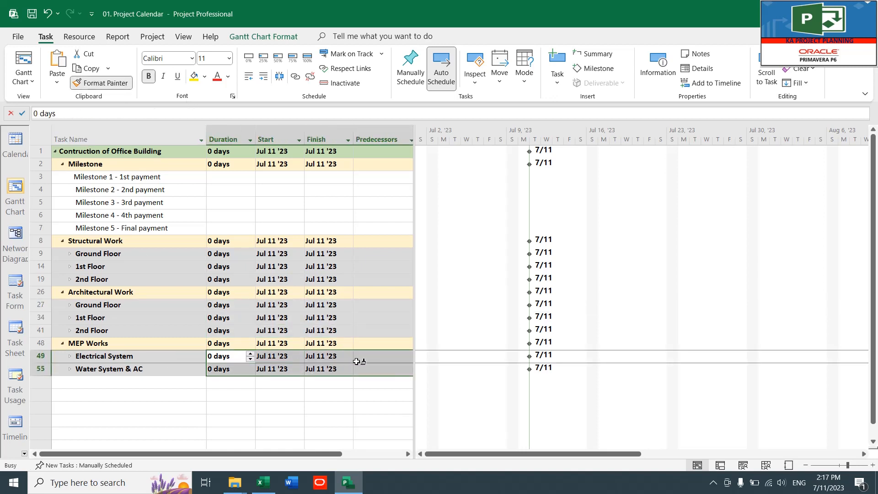
{"action": "left_click", "coordinate": [186, 204]}
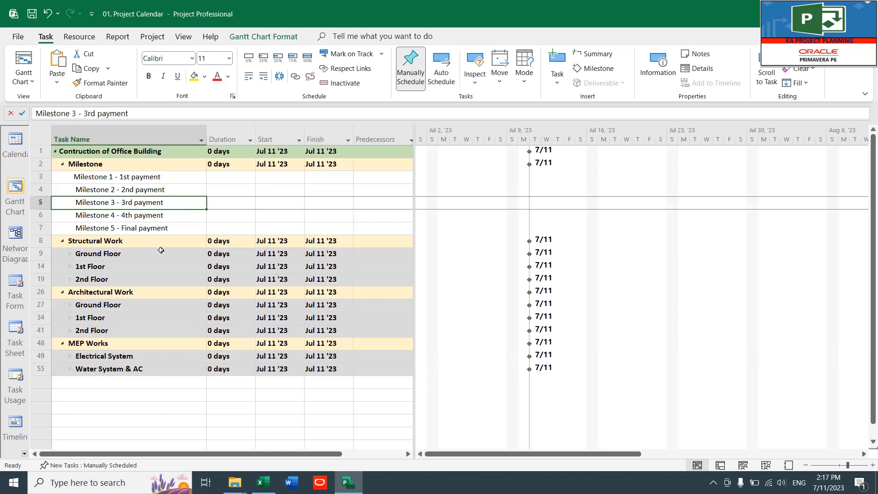
{"action": "left_click", "coordinate": [187, 173]}
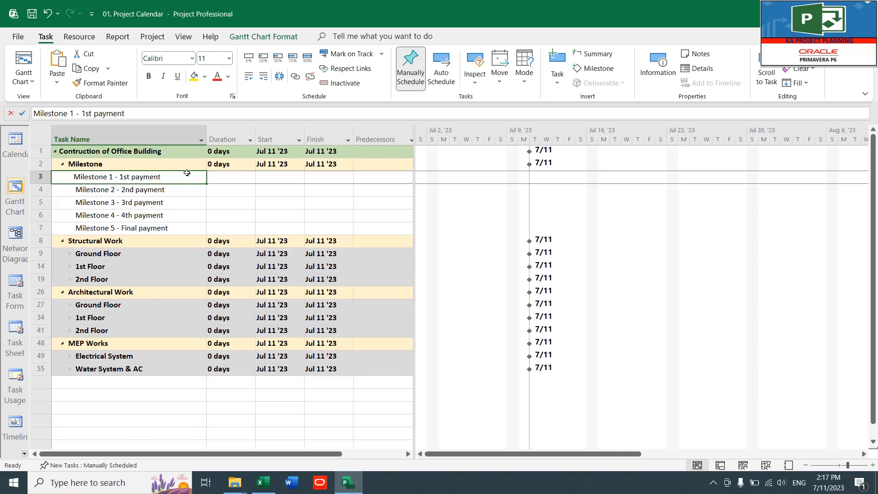
{"action": "left_click", "coordinate": [180, 217]}
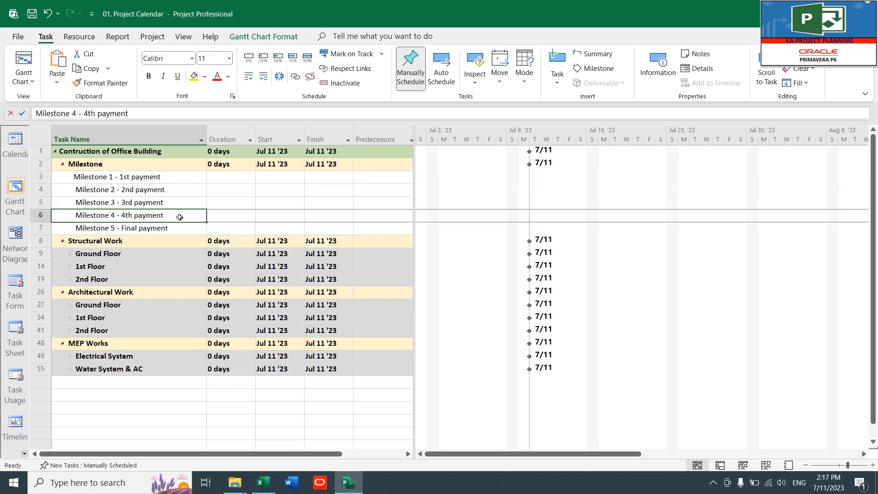
{"action": "left_click", "coordinate": [110, 190]}
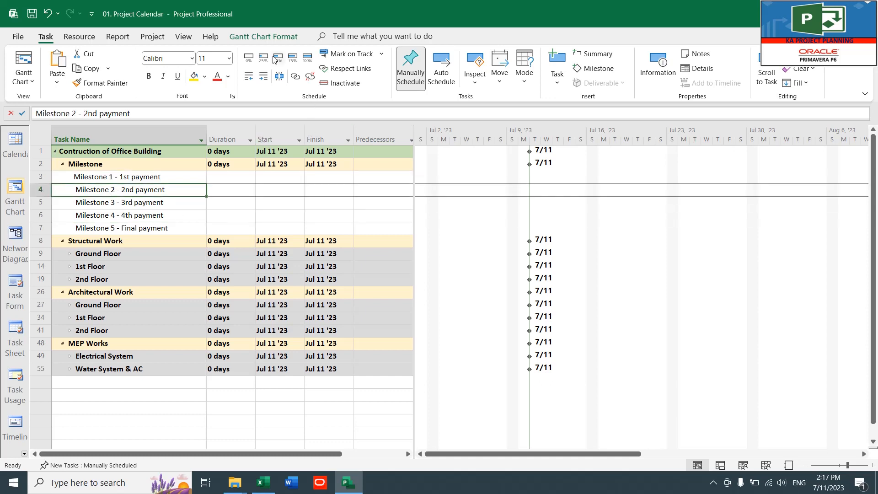
Step: Collapse the task list to outline level 1 and select the project's top heading row
{"action": "left_click", "coordinate": [185, 37]}
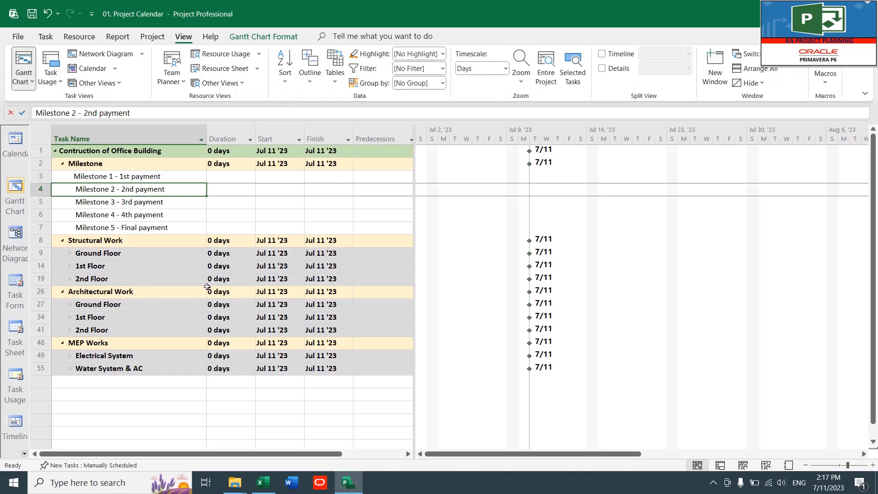
{"action": "left_click", "coordinate": [309, 77]}
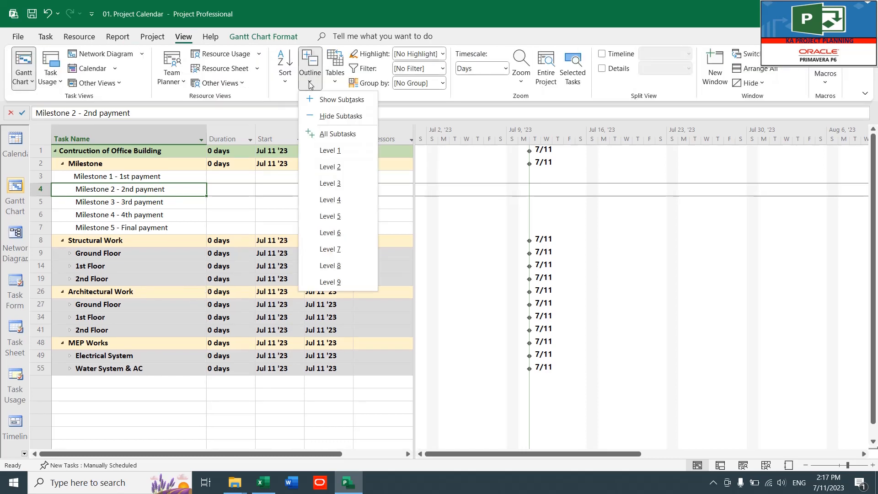
{"action": "left_click", "coordinate": [336, 152]}
{"action": "left_click", "coordinate": [181, 253]}
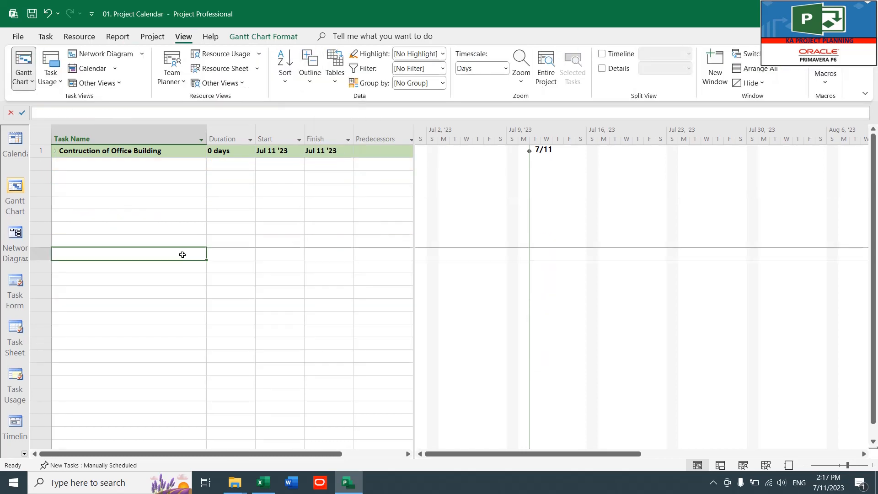
{"action": "left_click", "coordinate": [40, 151]}
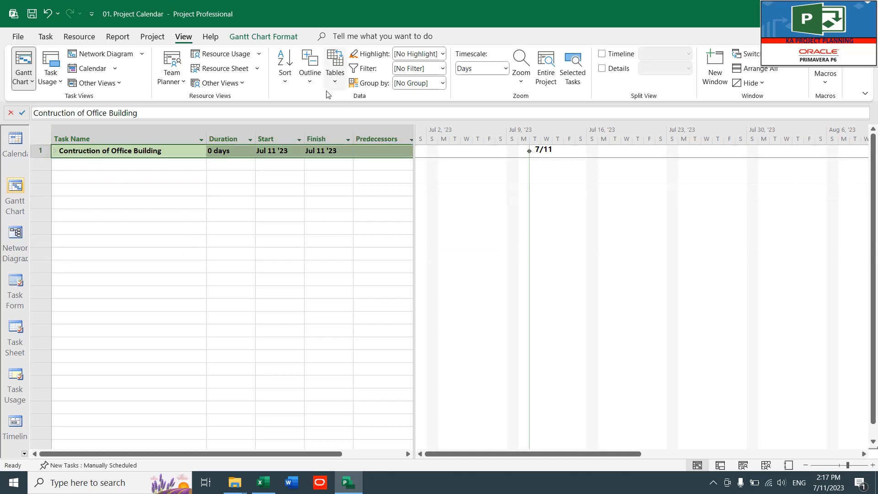
Step: Show the task list at outline level 2 and highlight the main headings from Milestone to MEP Works
{"action": "left_click", "coordinate": [309, 78]}
{"action": "left_click", "coordinate": [339, 167]}
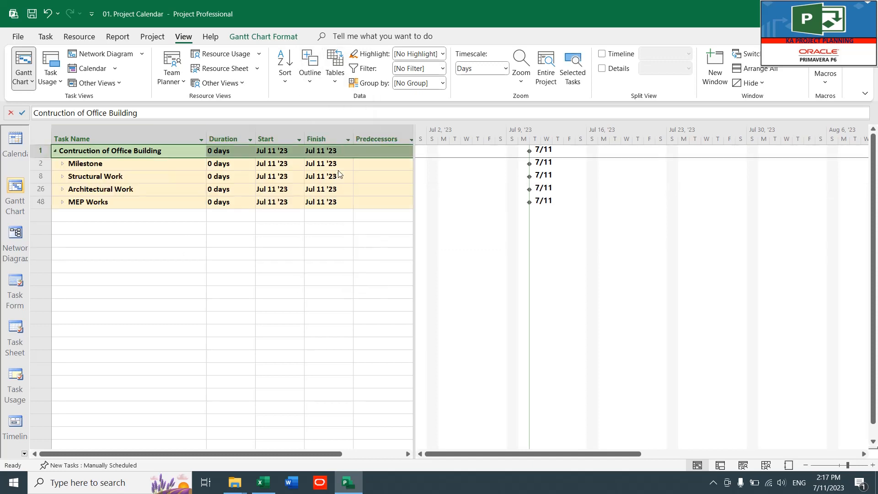
{"action": "left_click", "coordinate": [166, 245]}
{"action": "left_click_drag", "start_coordinate": [40, 163], "coordinate": [54, 209]}
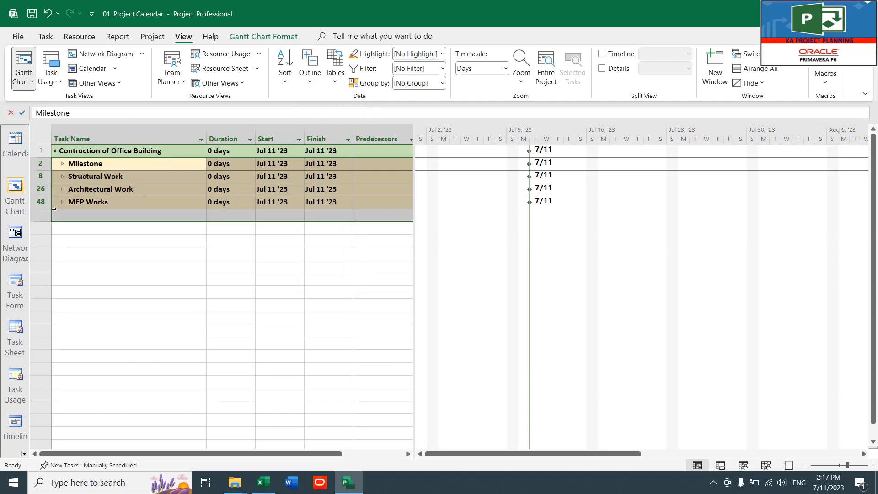
{"action": "left_click", "coordinate": [95, 259]}
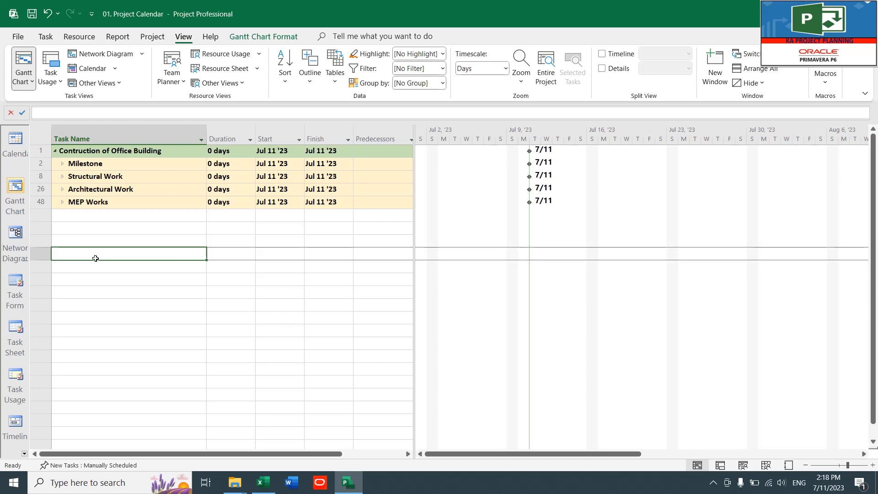
{"action": "left_click", "coordinate": [120, 229]}
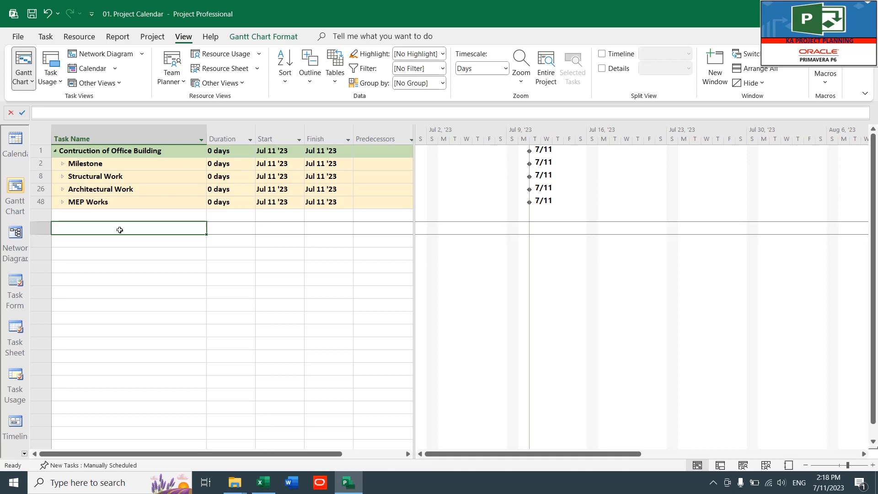
Step: Expand the task list to outline level 3 and select the Structural Work Ground Floor row
{"action": "left_click", "coordinate": [310, 85]}
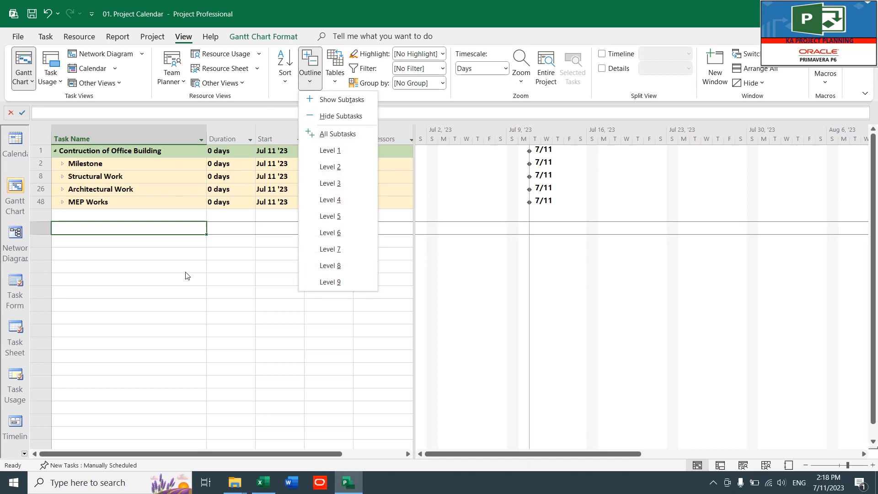
{"action": "left_click", "coordinate": [187, 275]}
{"action": "left_click", "coordinate": [309, 85]}
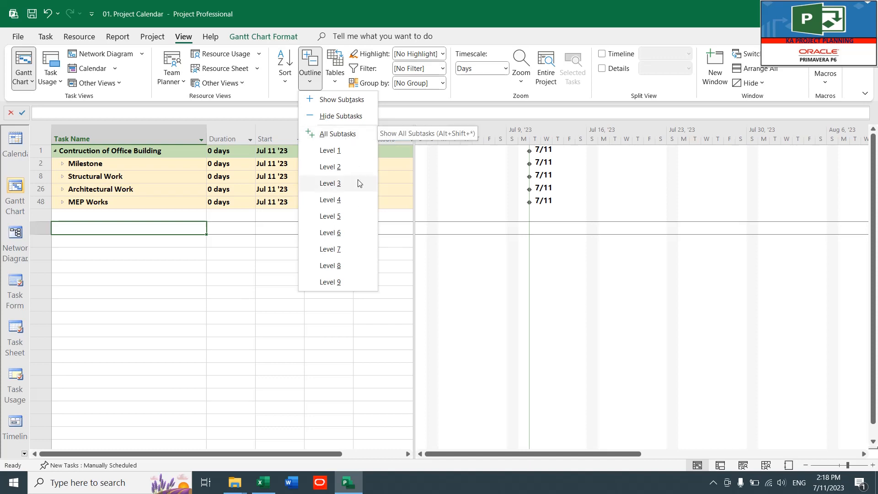
{"action": "left_click", "coordinate": [341, 184]}
{"action": "left_click", "coordinate": [188, 190]}
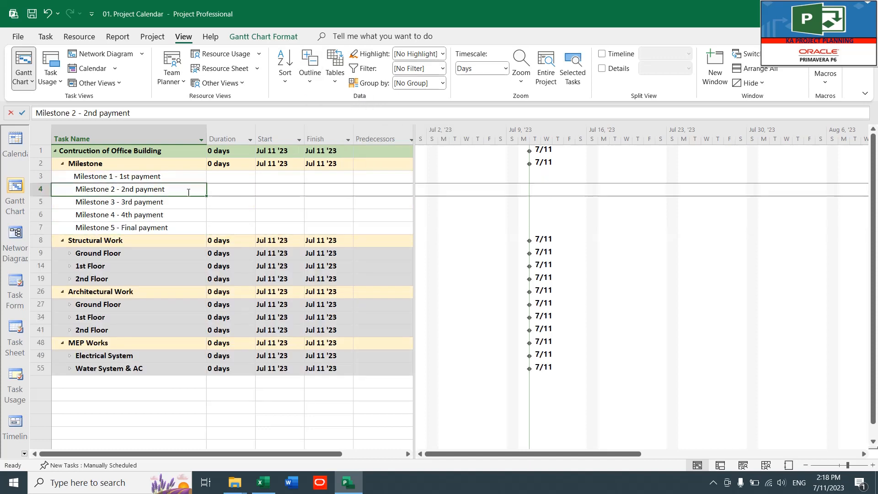
{"action": "left_click", "coordinate": [42, 252]}
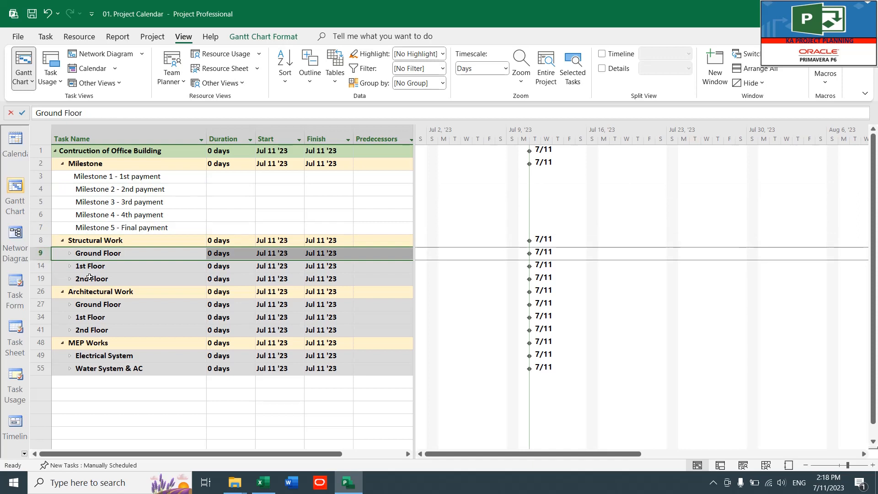
Step: Expand the task list to outline level 4 and review the formatted rows through the end of the list
{"action": "left_click", "coordinate": [310, 75]}
{"action": "left_click", "coordinate": [346, 202]}
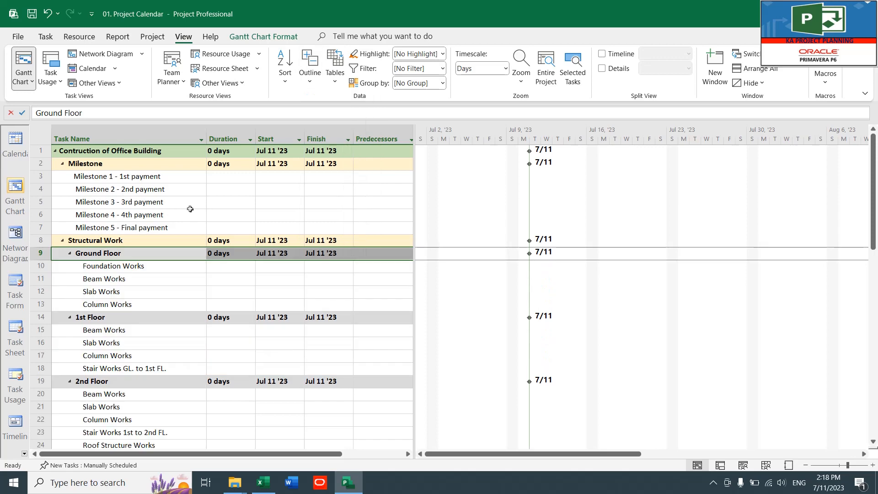
{"action": "scroll", "coordinate": [190, 206], "scroll_direction": "down", "scroll_amount": 8}
{"action": "scroll", "coordinate": [190, 205], "scroll_direction": "down", "scroll_amount": 8}
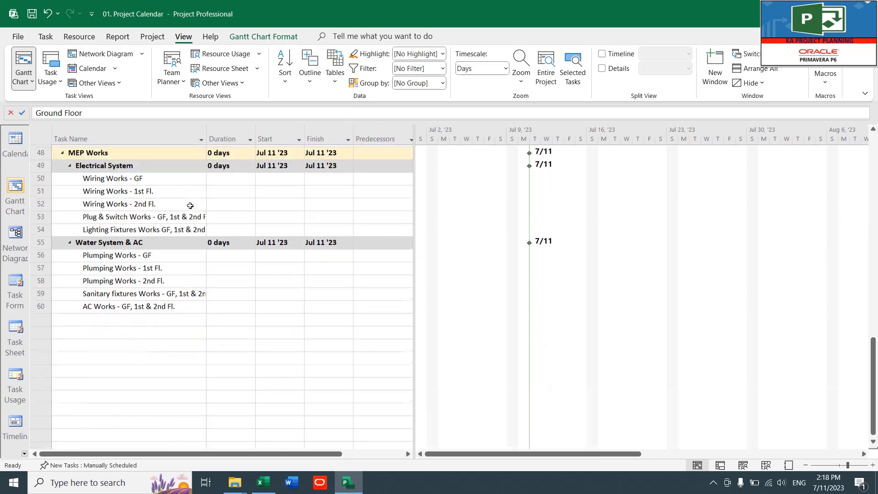
{"action": "scroll", "coordinate": [190, 205], "scroll_direction": "up", "scroll_amount": 9}
{"action": "scroll", "coordinate": [190, 206], "scroll_direction": "up", "scroll_amount": 7}
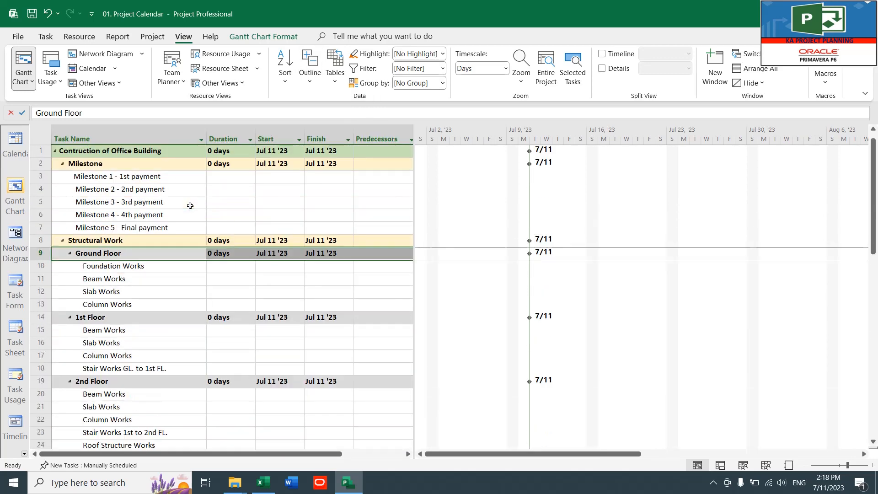
Step: Collapse the Structural Work and Architectural Work headings in the task list
{"action": "left_click", "coordinate": [187, 194]}
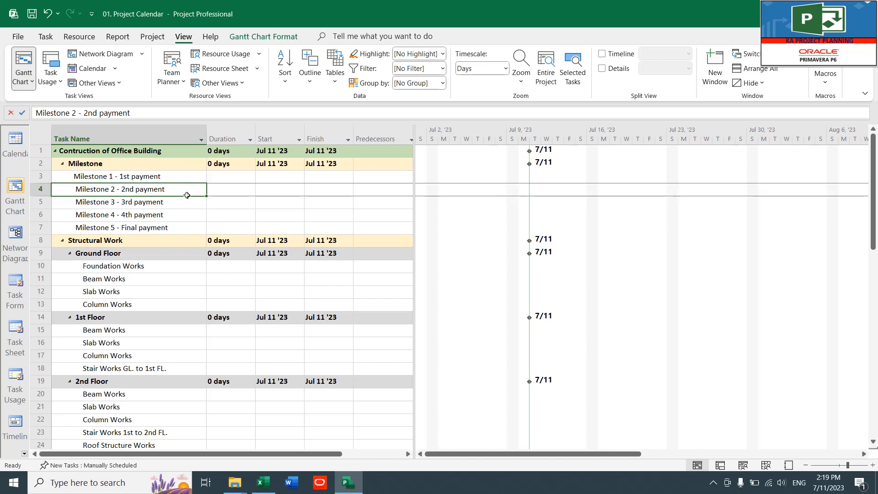
{"action": "left_click", "coordinate": [173, 228]}
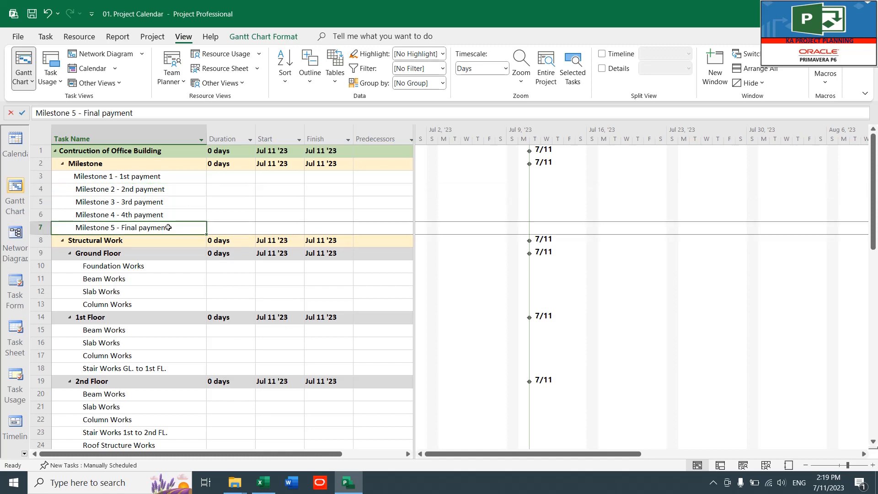
{"action": "scroll", "coordinate": [151, 222], "scroll_direction": "down", "scroll_amount": 1}
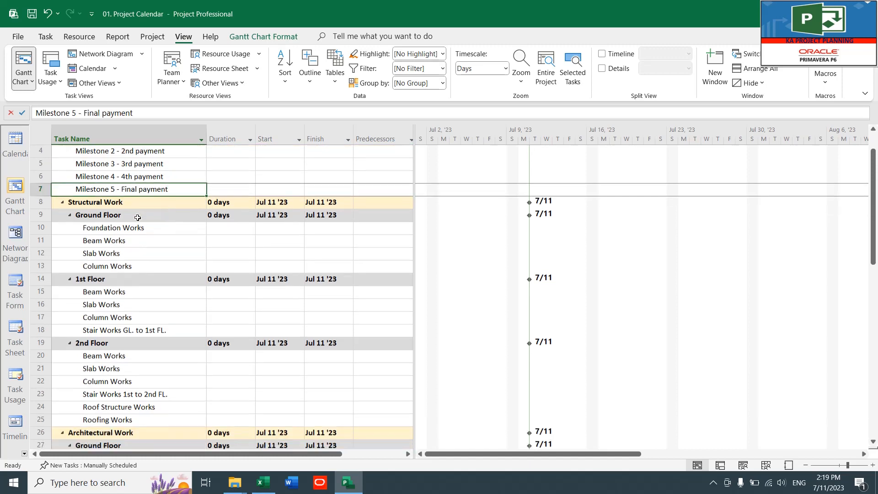
{"action": "left_click", "coordinate": [62, 201]}
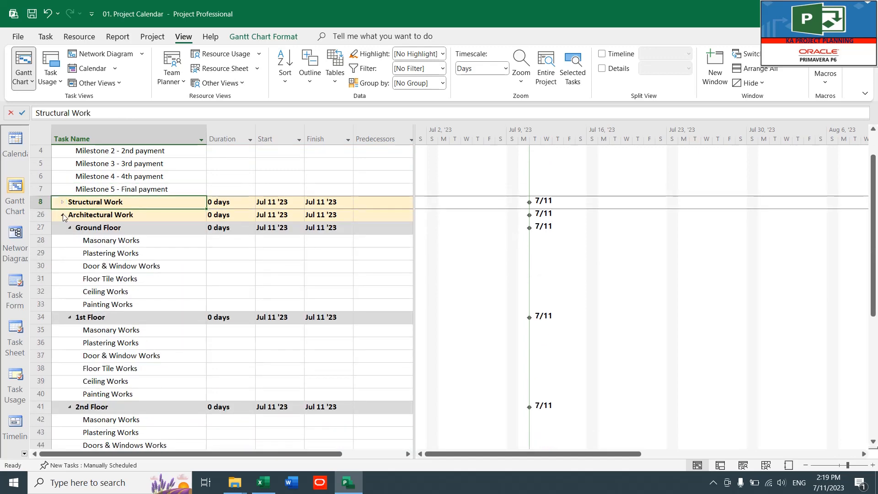
{"action": "left_click", "coordinate": [63, 214]}
Step: Examine the MEP Works subtasks by highlighting the Electrical System rows 50 to 54 and the Water System & AC rows 56 to 60
{"action": "scroll", "coordinate": [69, 214], "scroll_direction": "down", "scroll_amount": 1}
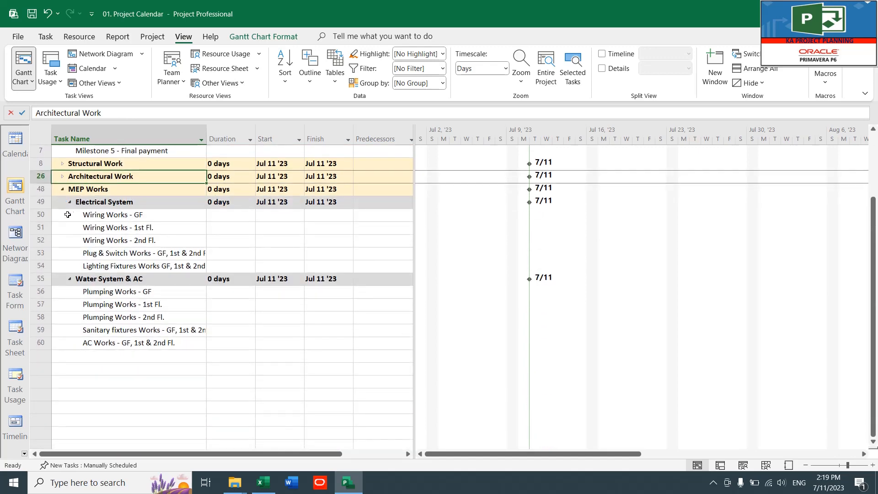
{"action": "scroll", "coordinate": [137, 166], "scroll_direction": "down", "scroll_amount": 2}
{"action": "scroll", "coordinate": [137, 166], "scroll_direction": "up", "scroll_amount": 3}
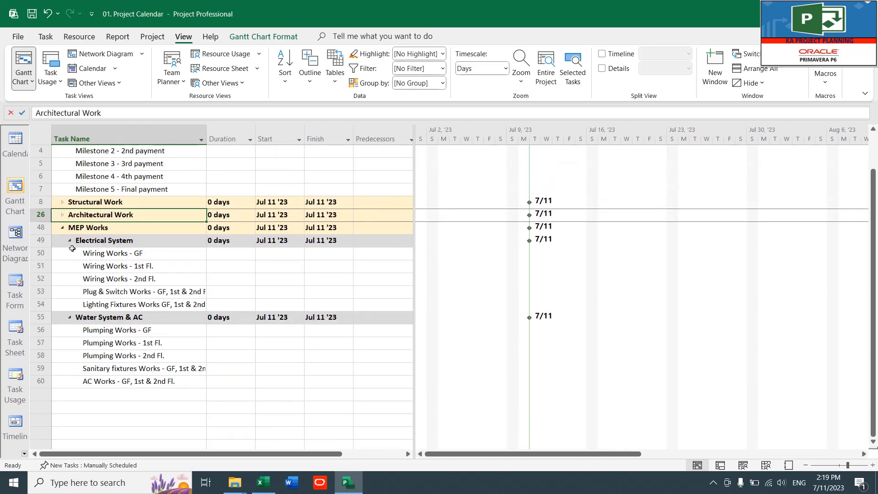
{"action": "left_click_drag", "start_coordinate": [52, 253], "coordinate": [52, 304]}
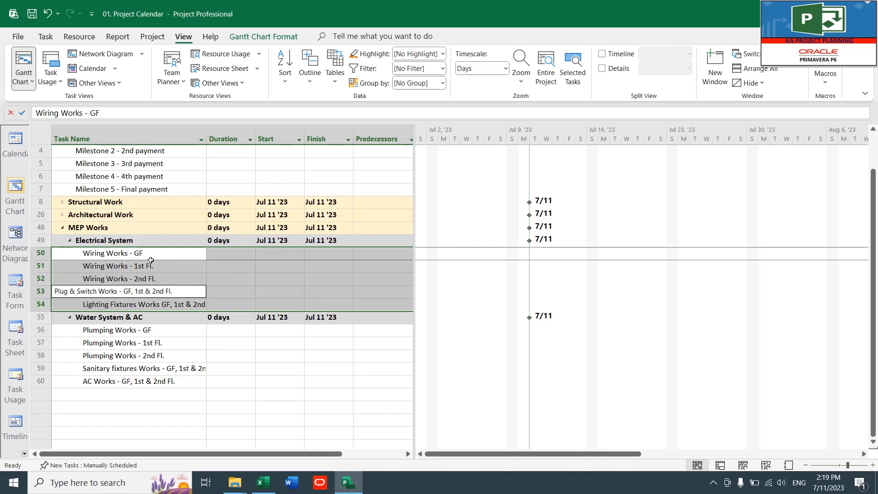
{"action": "left_click_drag", "start_coordinate": [41, 330], "coordinate": [41, 381]}
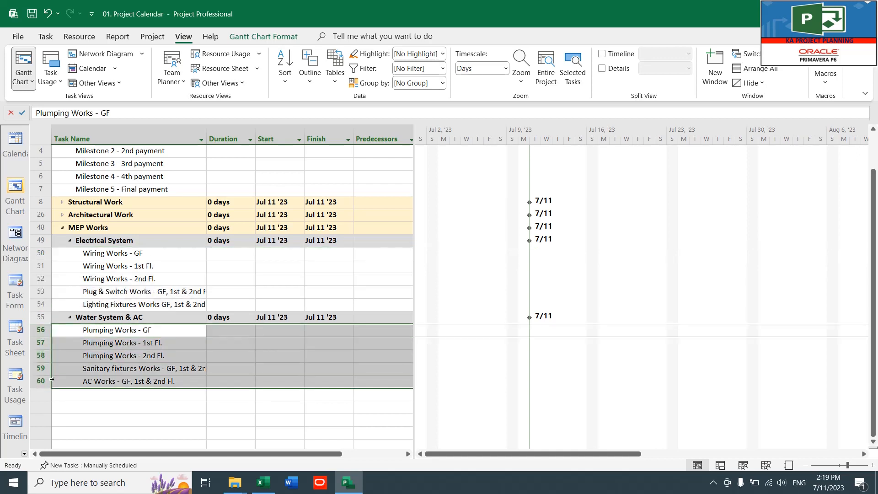
{"action": "left_click_drag", "start_coordinate": [122, 252], "coordinate": [125, 304]}
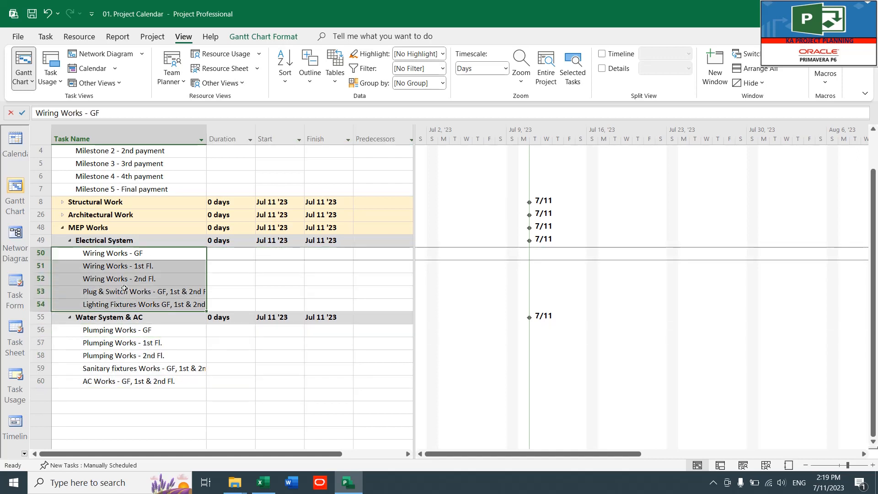